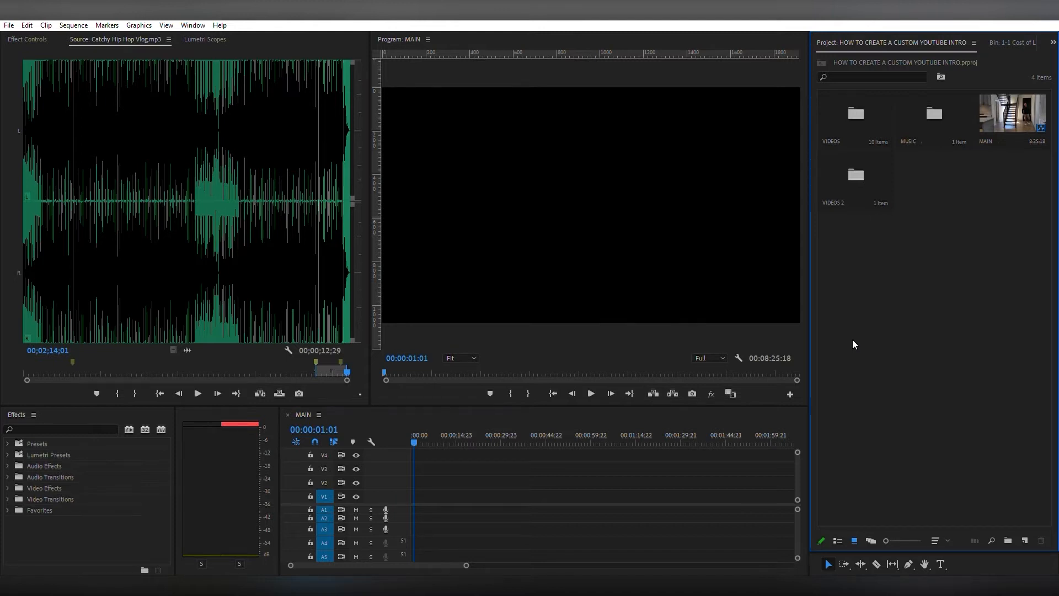
left_click(856, 176)
left_click(853, 117)
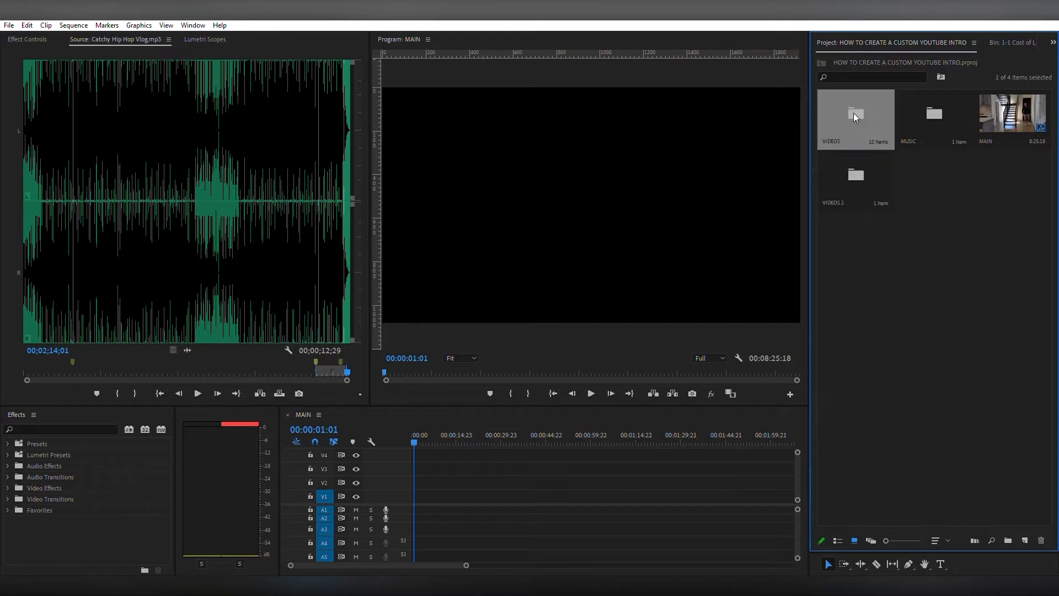
left_click(933, 117)
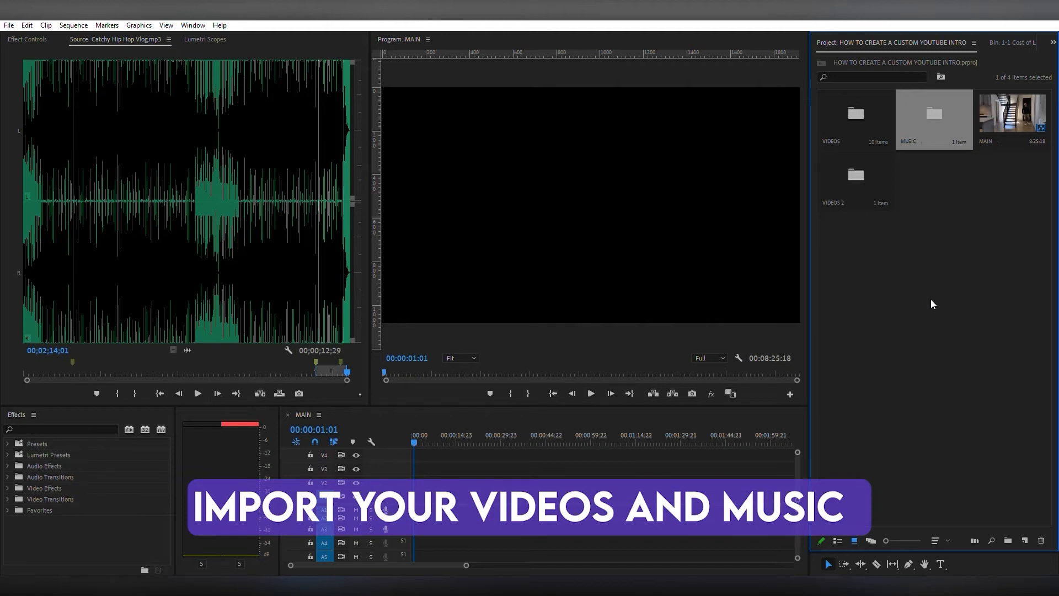
left_click(936, 199)
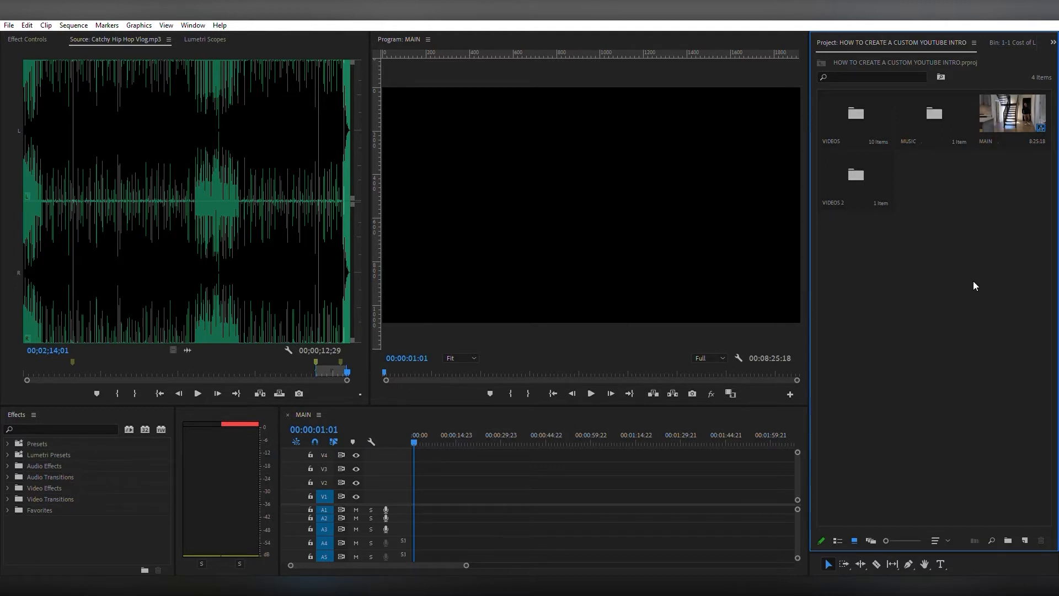
right_click(907, 210)
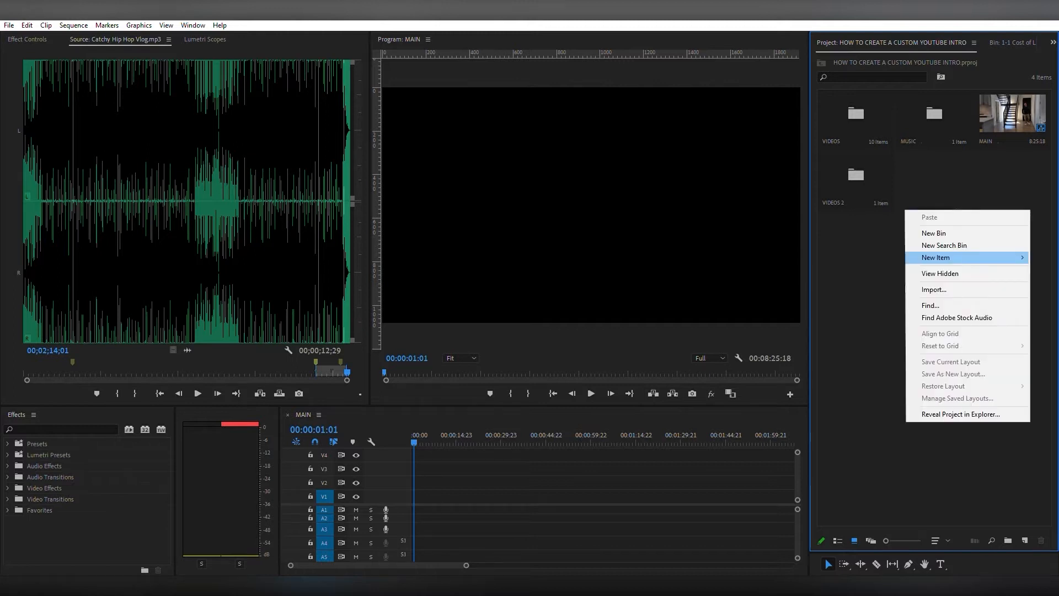
key("Right")
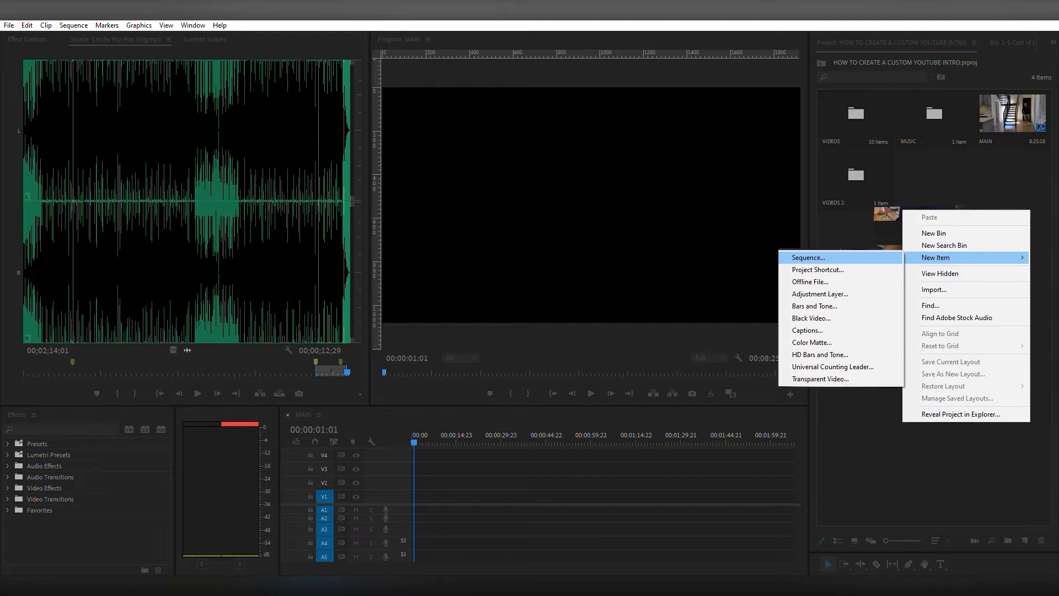
key("Return")
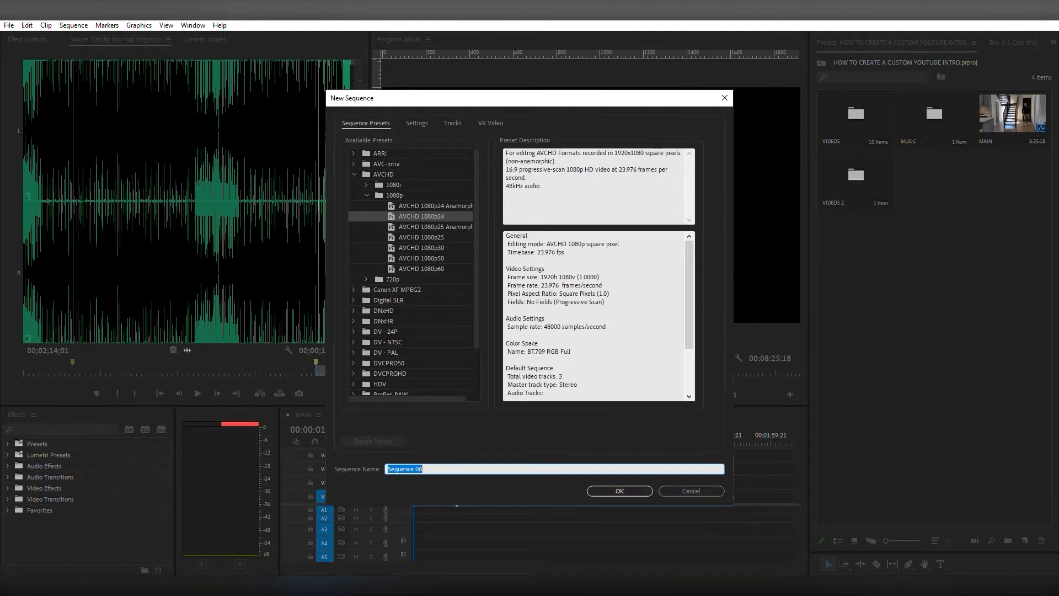
key("Escape")
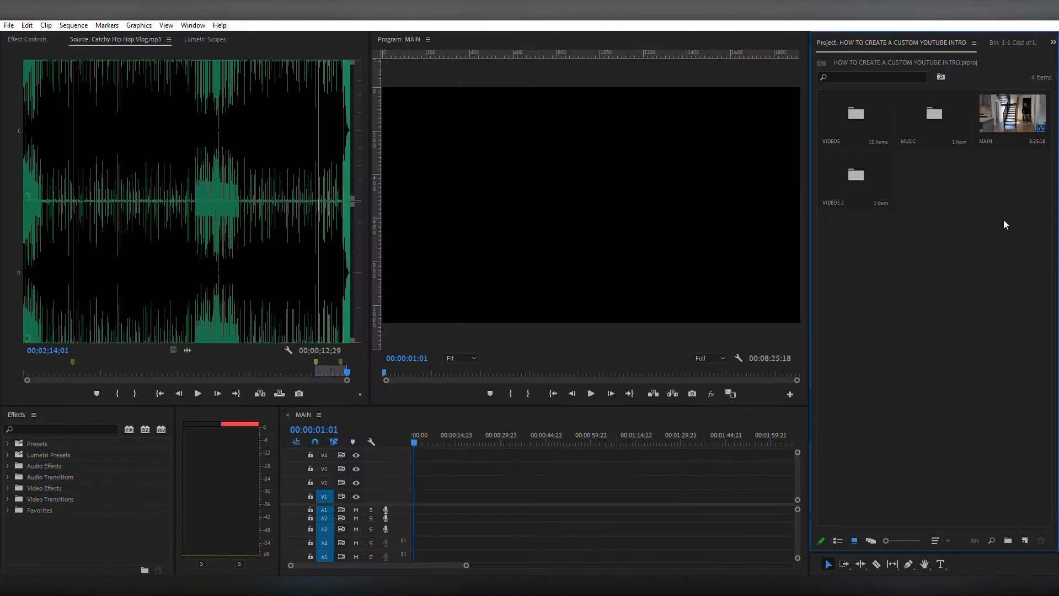
left_click(1013, 120)
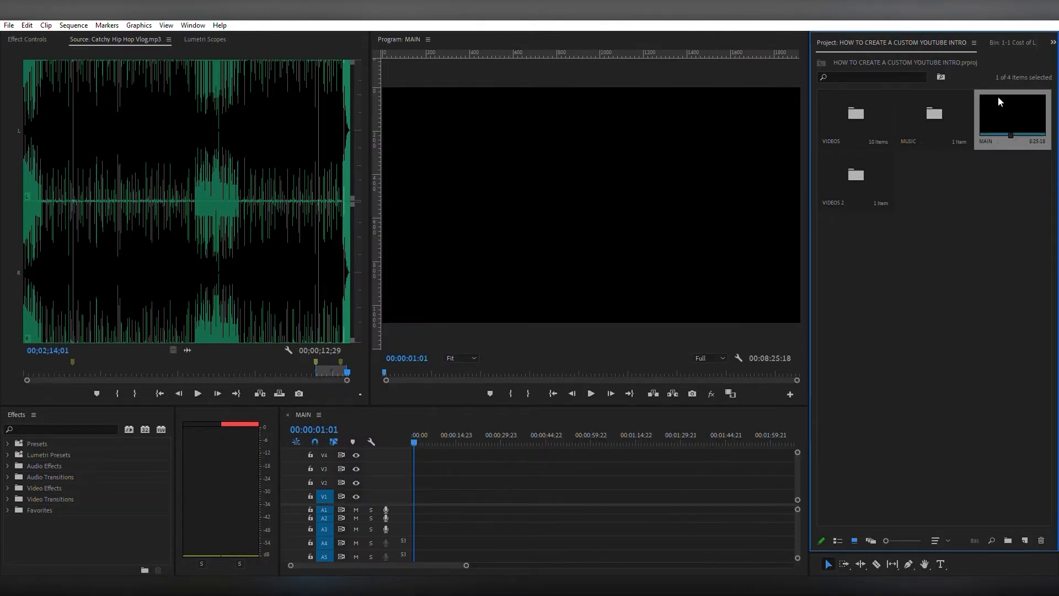
left_click(989, 195)
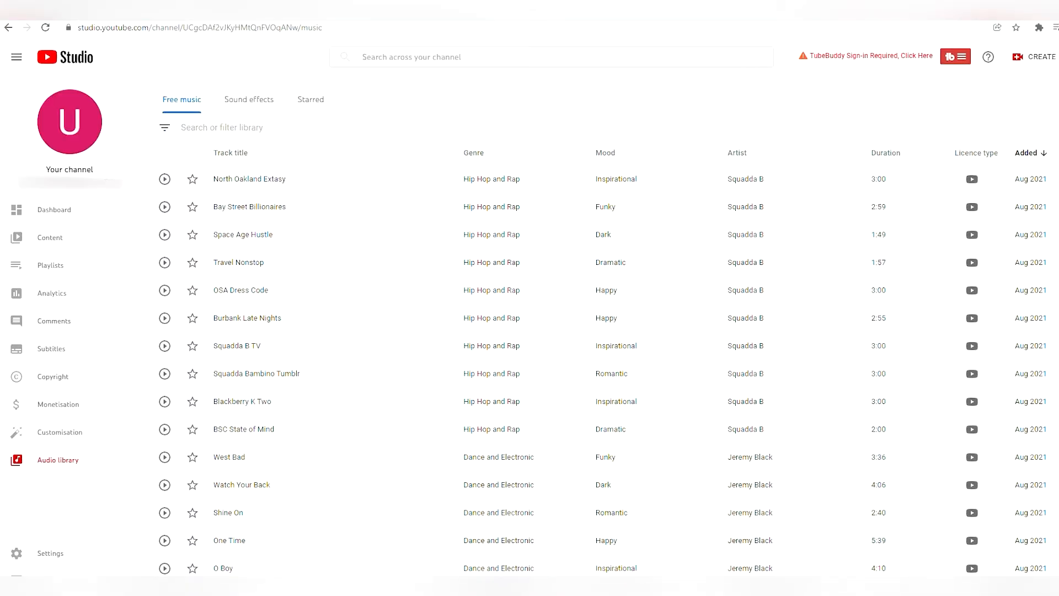
Switch to YouTube Studio and browse the free music tracks in the Audio library.
scroll(607, 331, "up", 1)
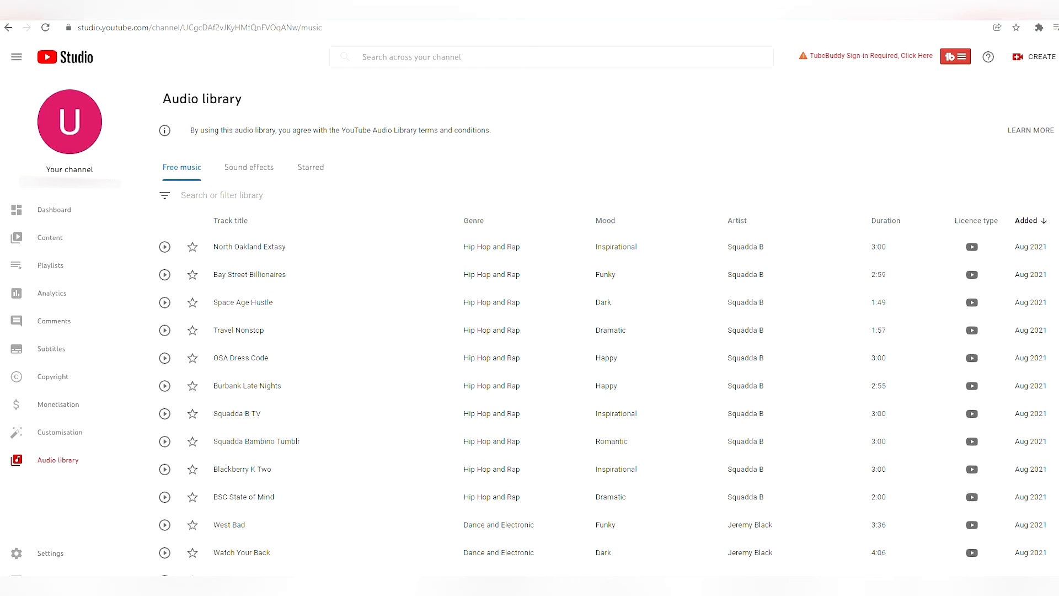
scroll(607, 331, "down", 1)
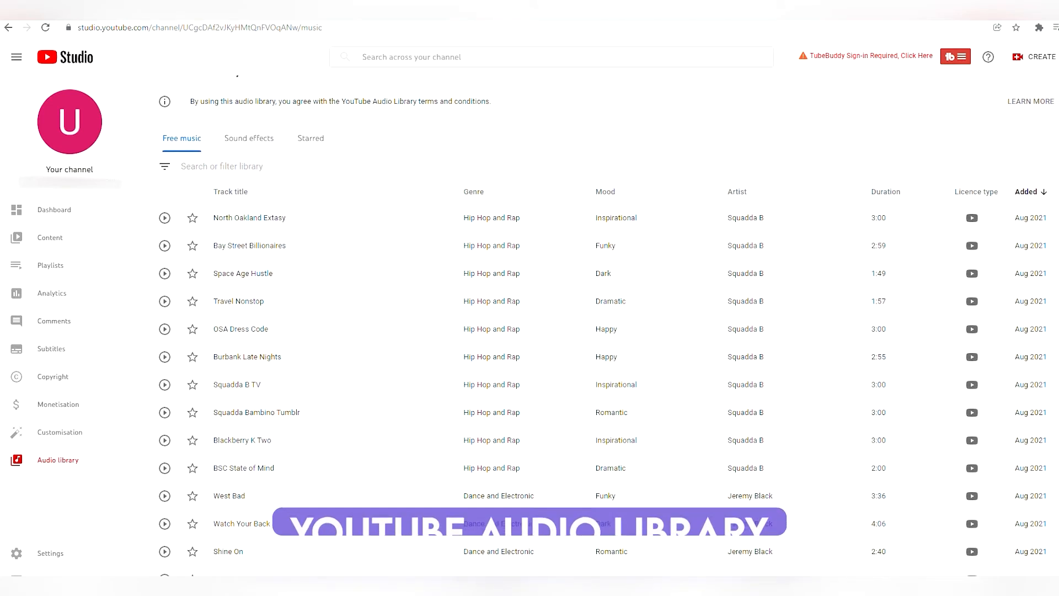
scroll(607, 331, "down", 1)
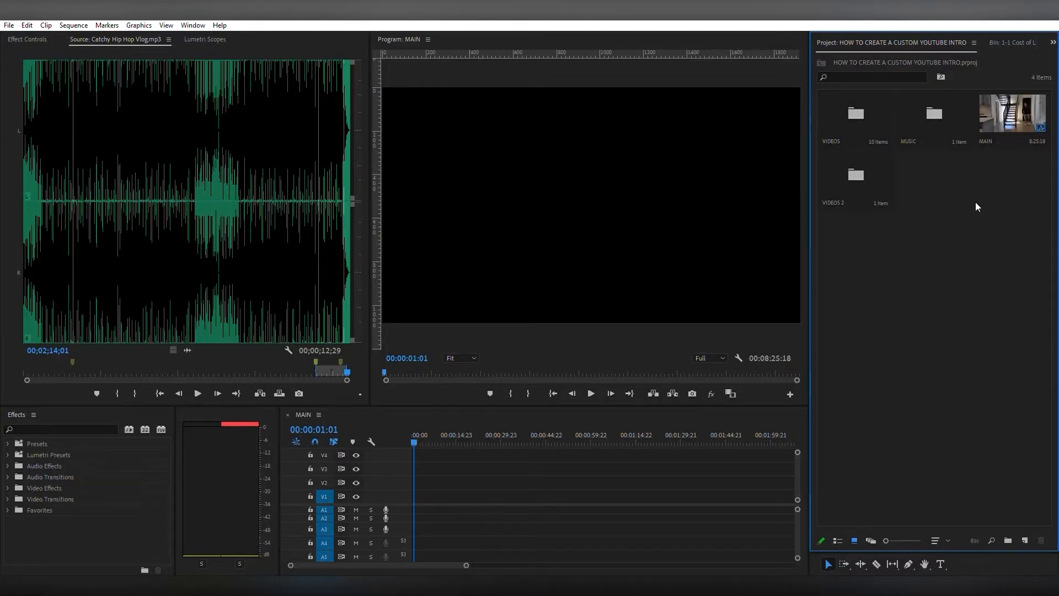
In Premiere Pro, open the MUSIC bin and load Catchy Hip Hop Vlog.mp3 into the Source monitor.
double_click(937, 114)
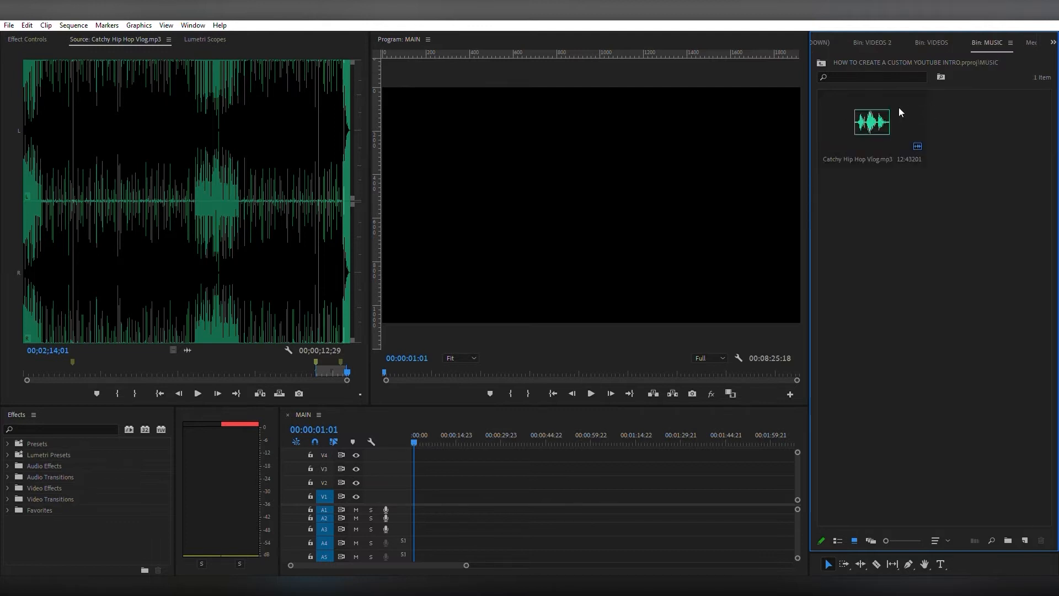
left_click(910, 149)
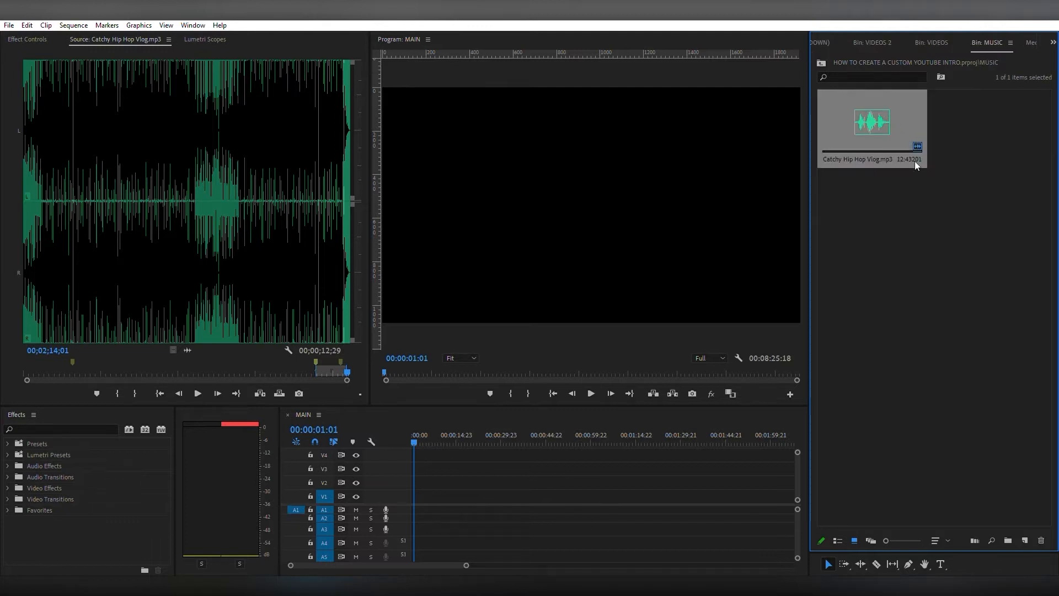
double_click(879, 131)
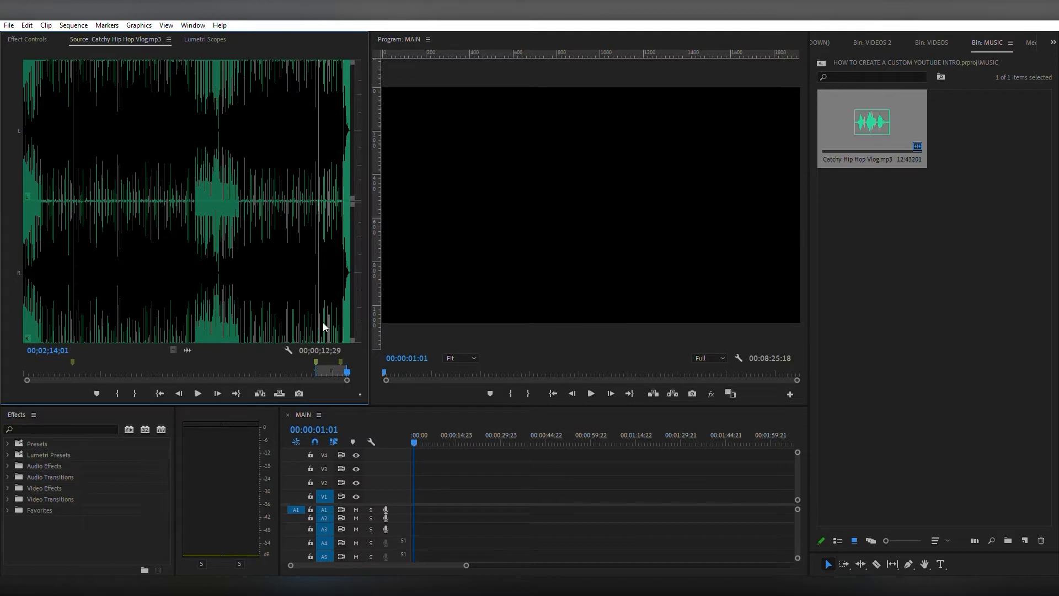
Review the music's marked excerpt from its in point at 00;02;01;02 to its out point at 00;02;14;01.
left_click(331, 363)
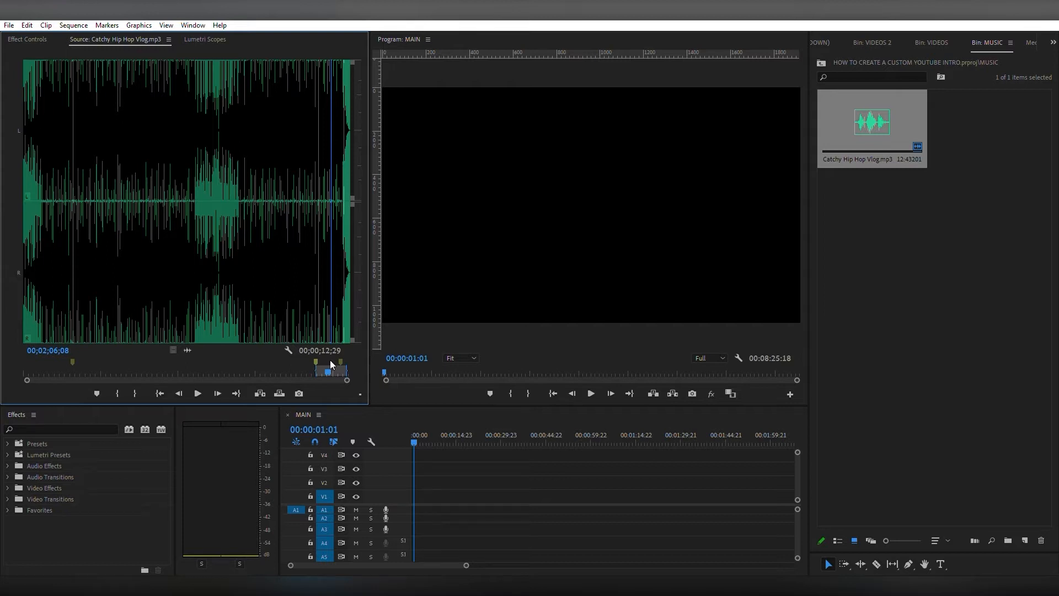
key("ctrl+shift+space")
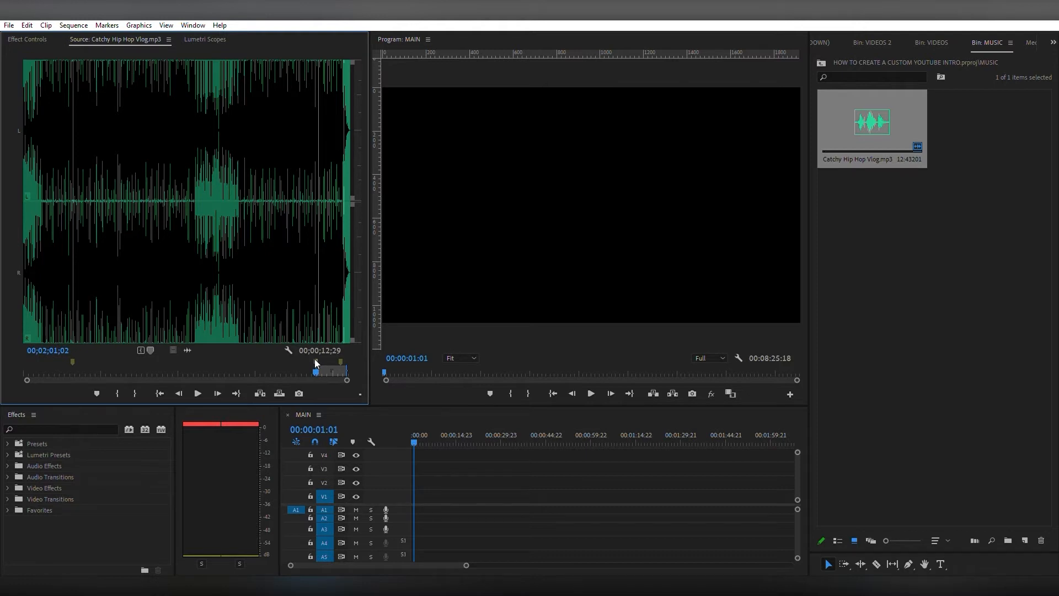
left_click_drag(316, 360, 367, 365)
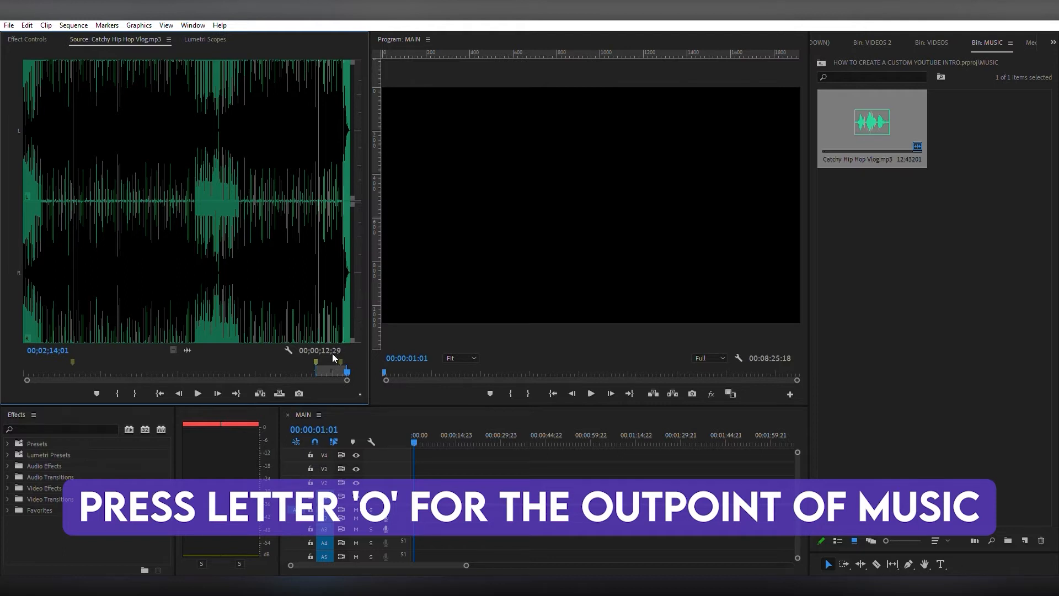
left_click(316, 363)
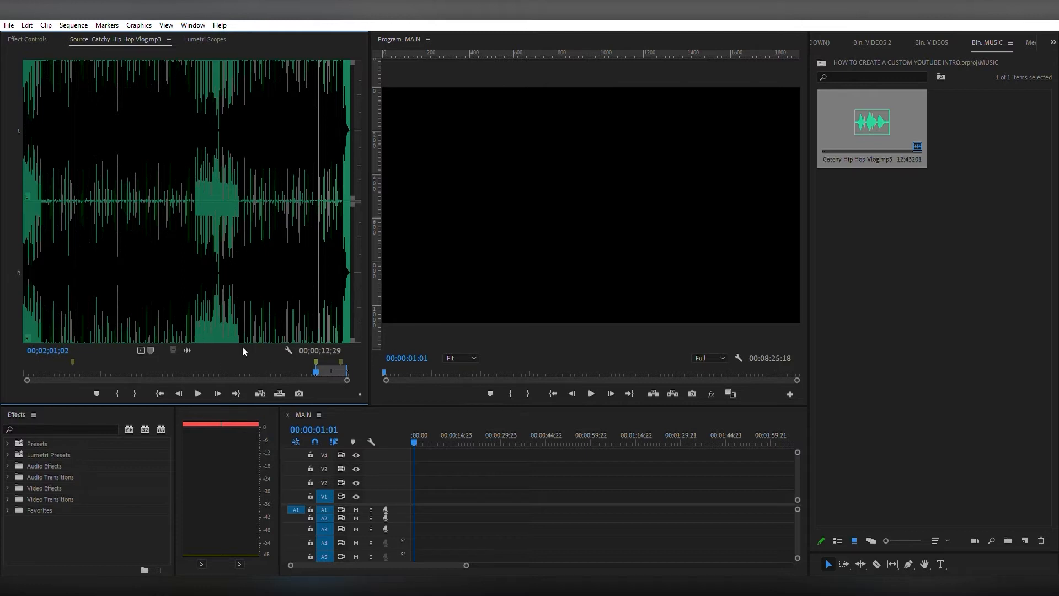
Add the marked music excerpt to track A1 of the MAIN sequence and align it with the sequence start.
left_click_drag(194, 346, 422, 505)
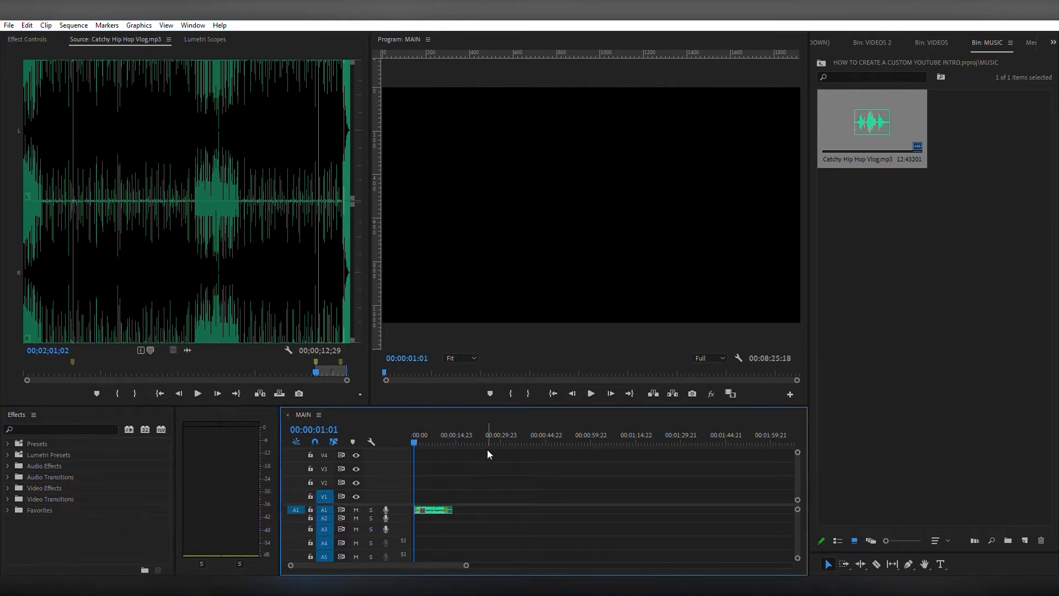
key("space")
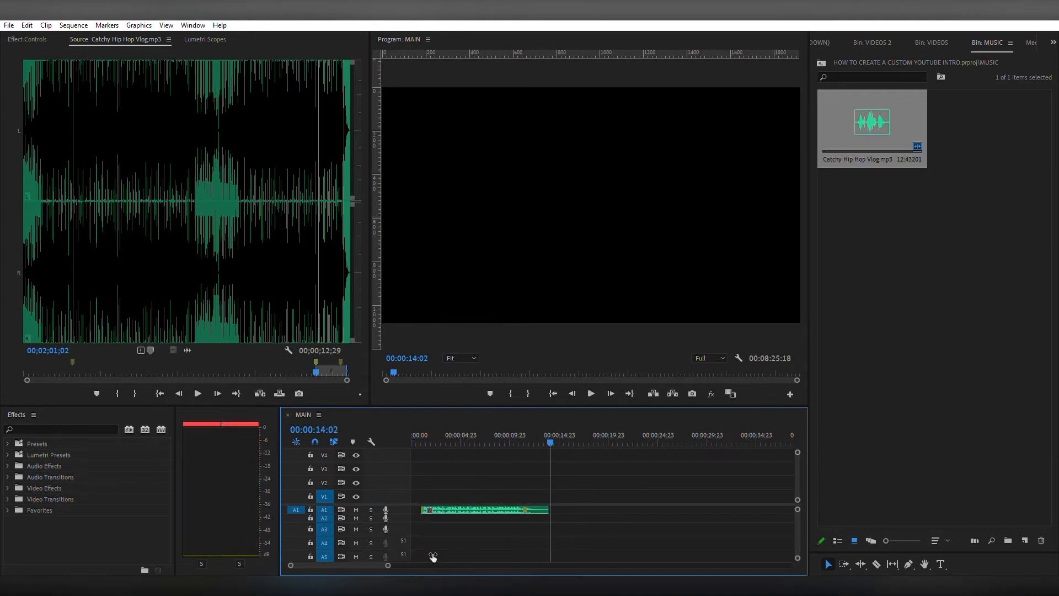
left_click_drag(472, 507, 462, 508)
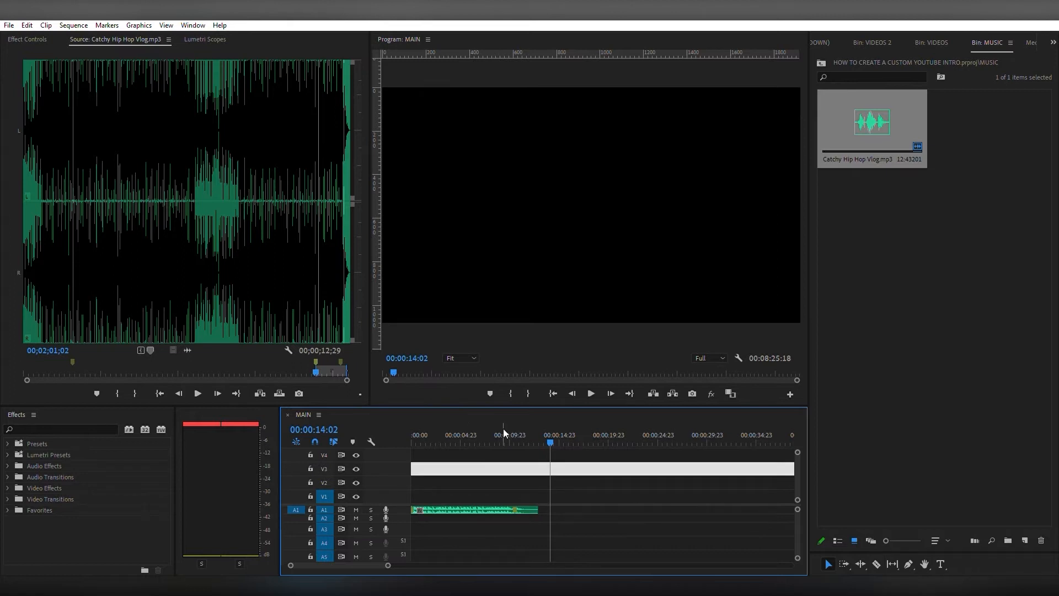
key("Up")
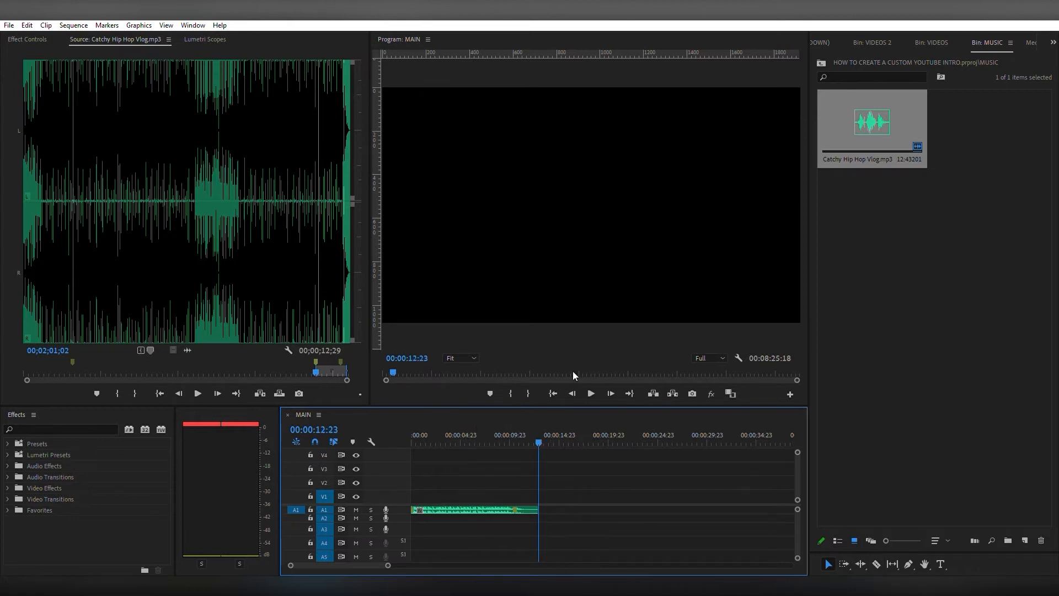
Open the VIDEOS bin and load the kitchen clip PXL_20211118_183451879.mp4 into the Source monitor.
left_click(874, 312)
left_click(830, 44)
double_click(875, 106)
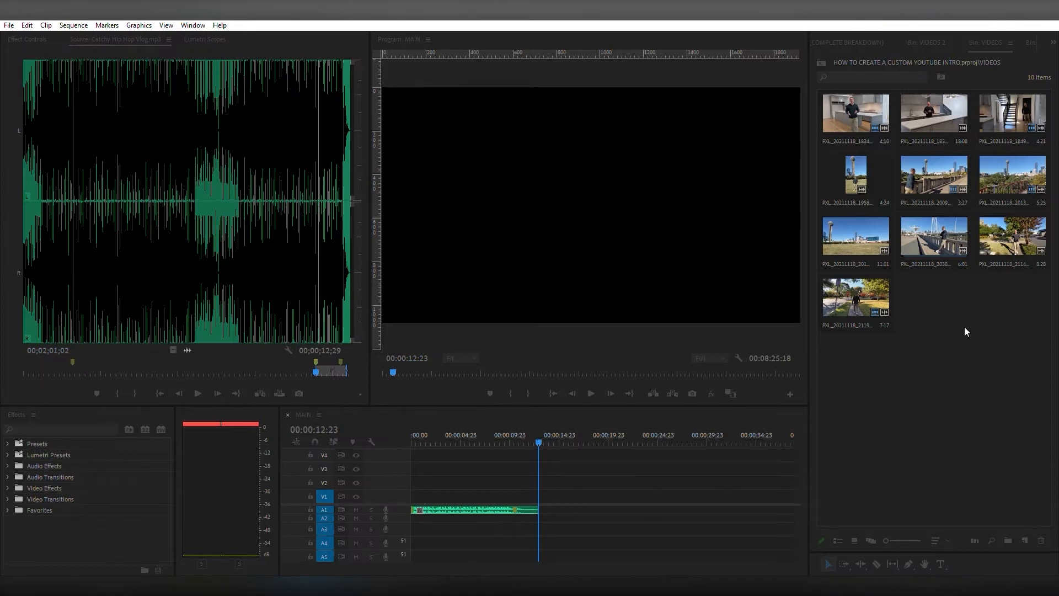
left_click(853, 97)
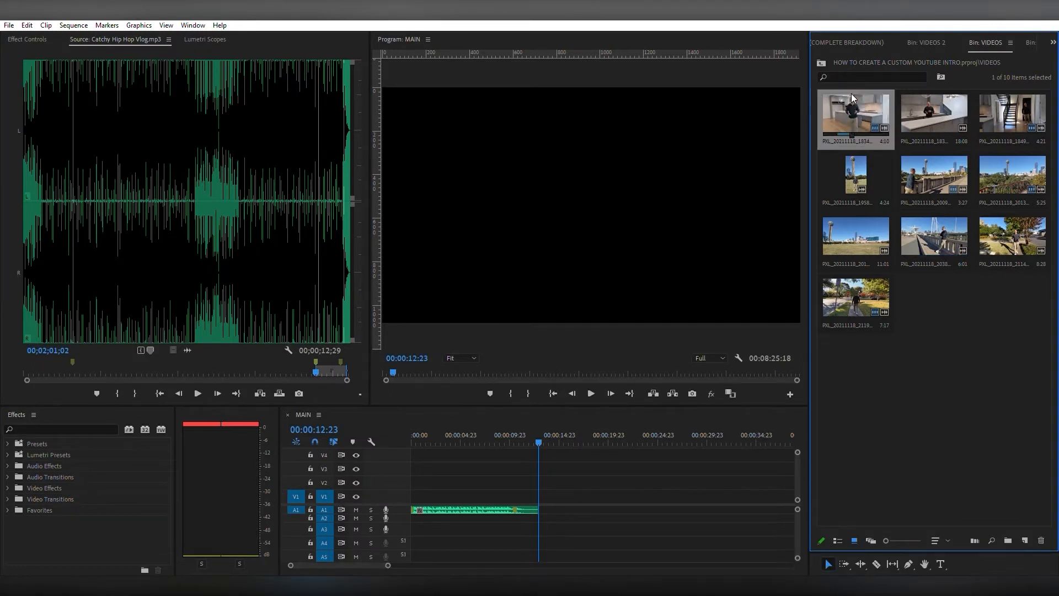
double_click(852, 98)
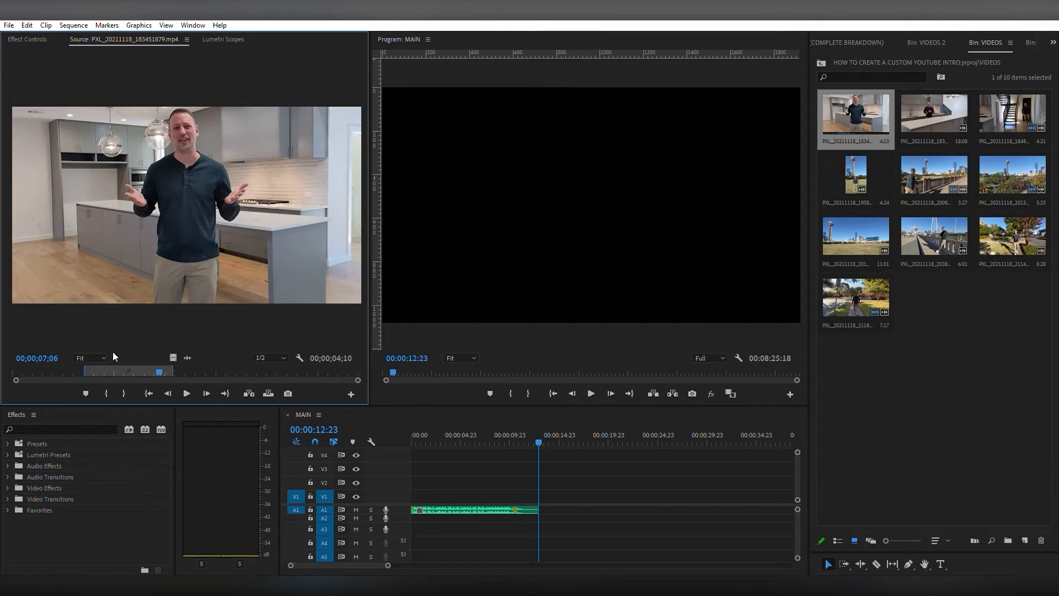
Place only the video of the marked kitchen clip section at the start of V1, and check it at 00:00:03:18.
left_click_drag(88, 368, 102, 360)
key("Left")
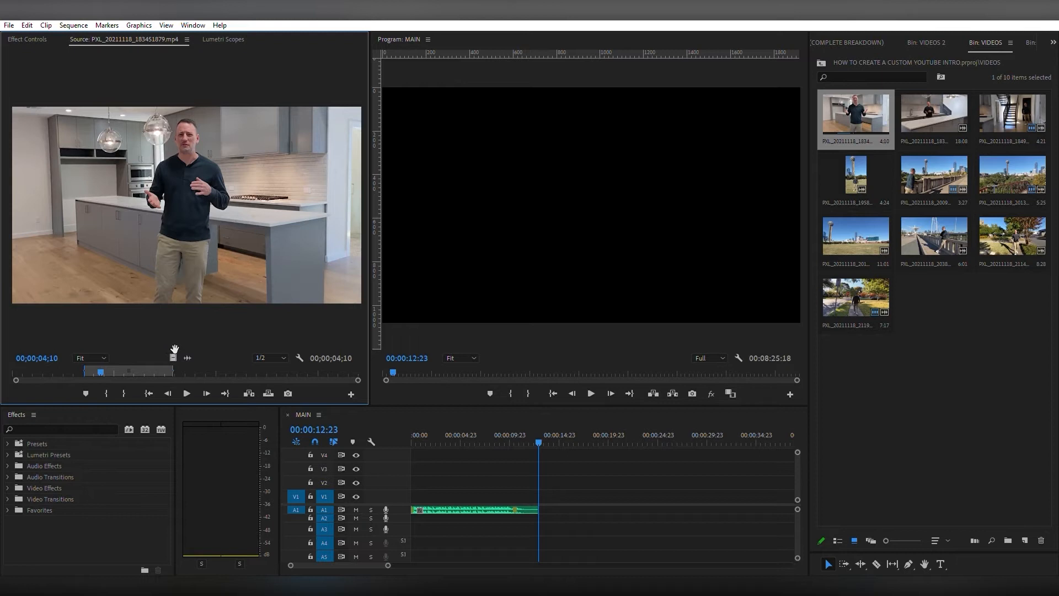
left_click_drag(175, 349, 408, 485)
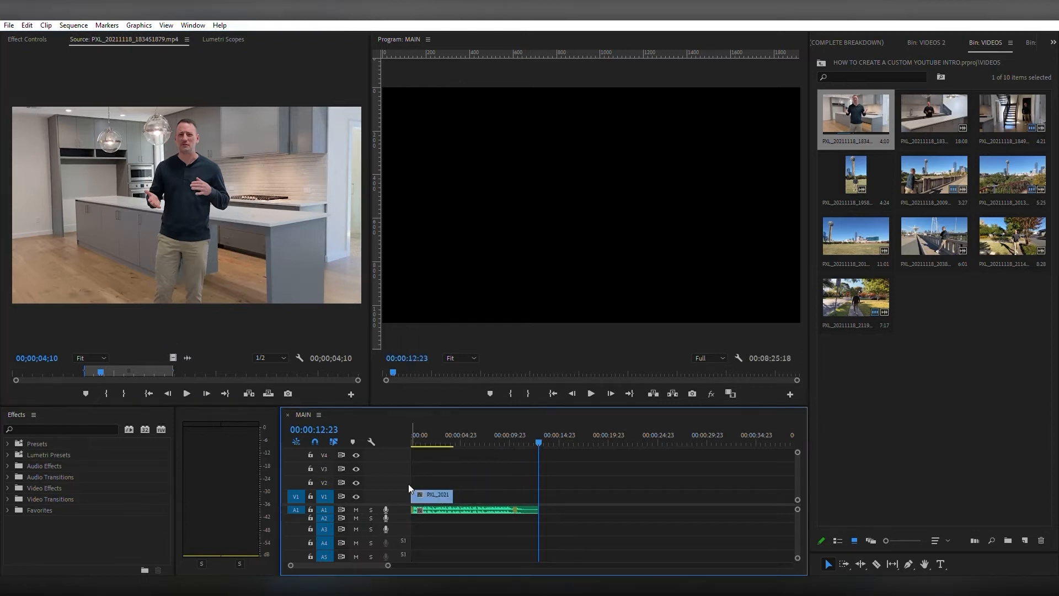
left_click(450, 426)
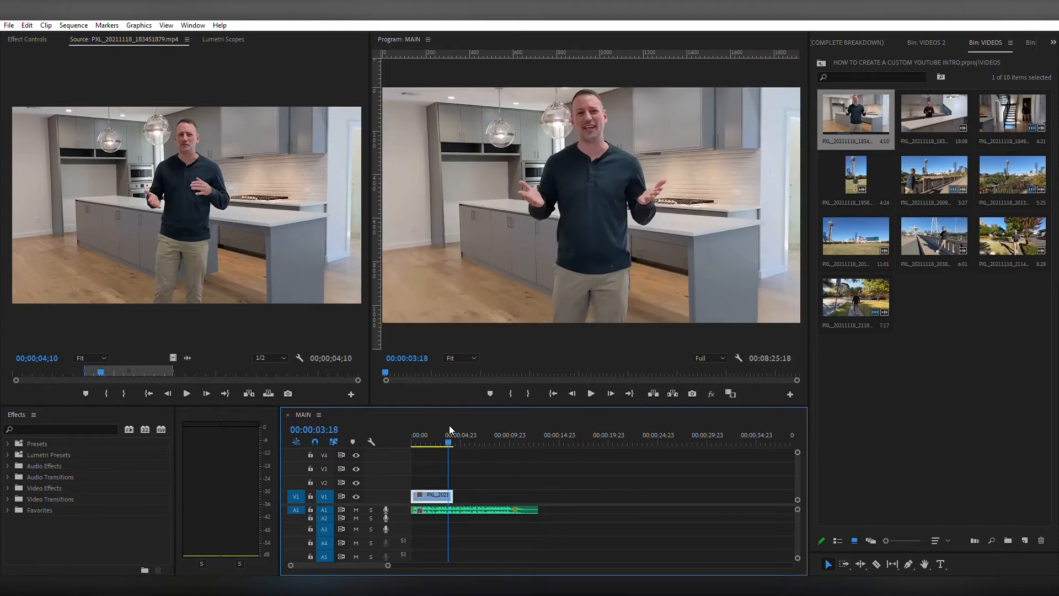
left_click(505, 454)
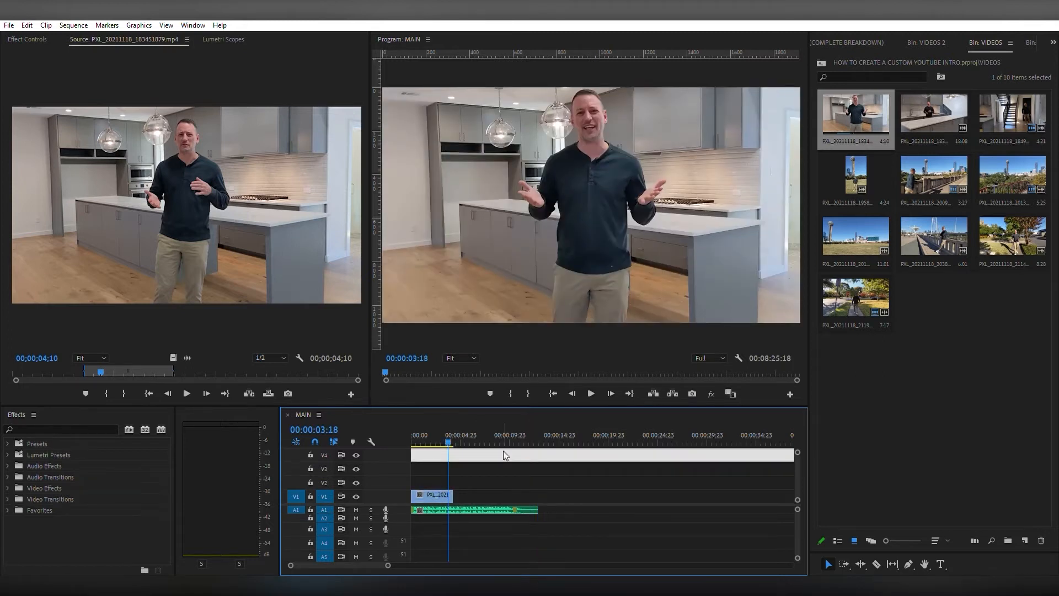
Preview the assembled clips in the MAIN sequence up to 00:00:08:05 and return to the first clip at 00:00:00:12.
key("Home")
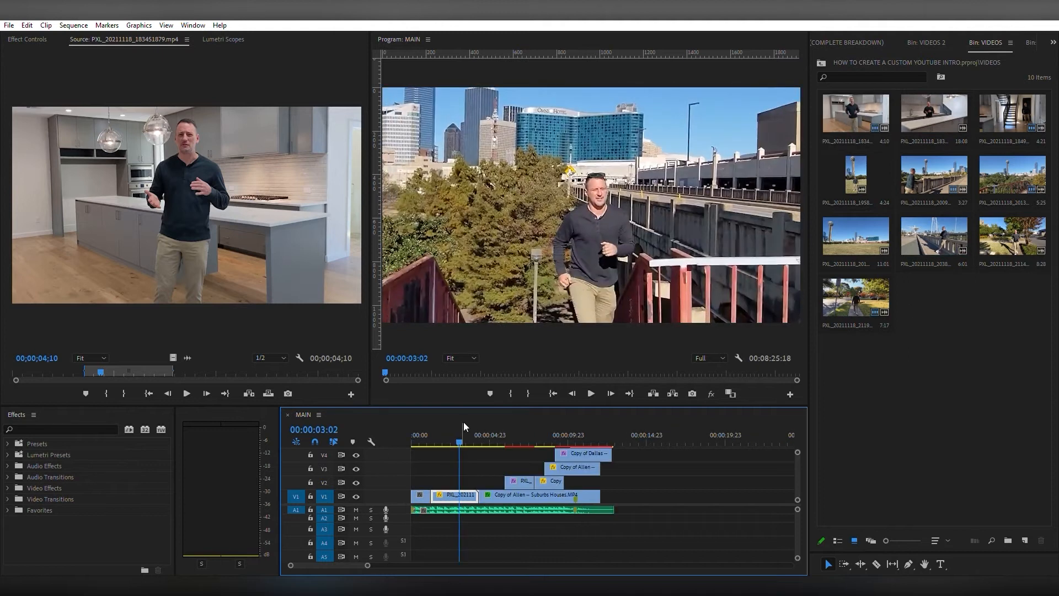
left_click(495, 426)
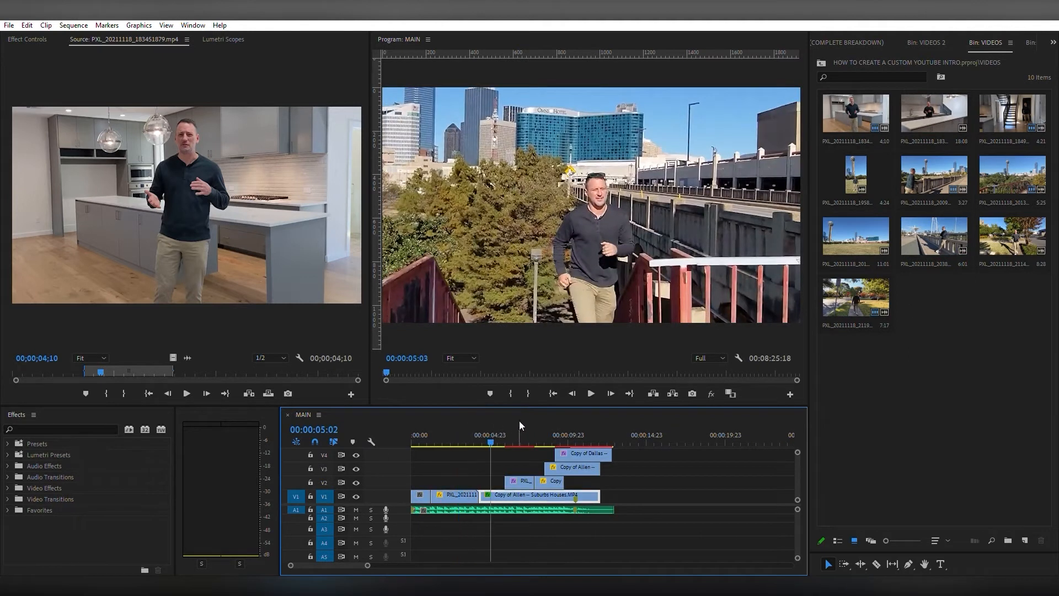
left_click(518, 422)
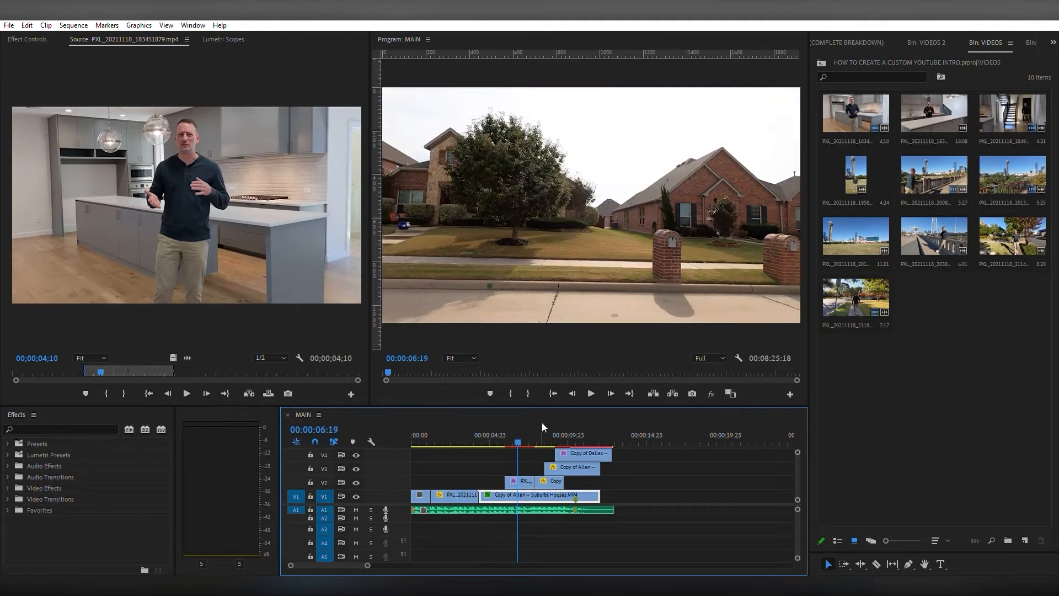
left_click(542, 422)
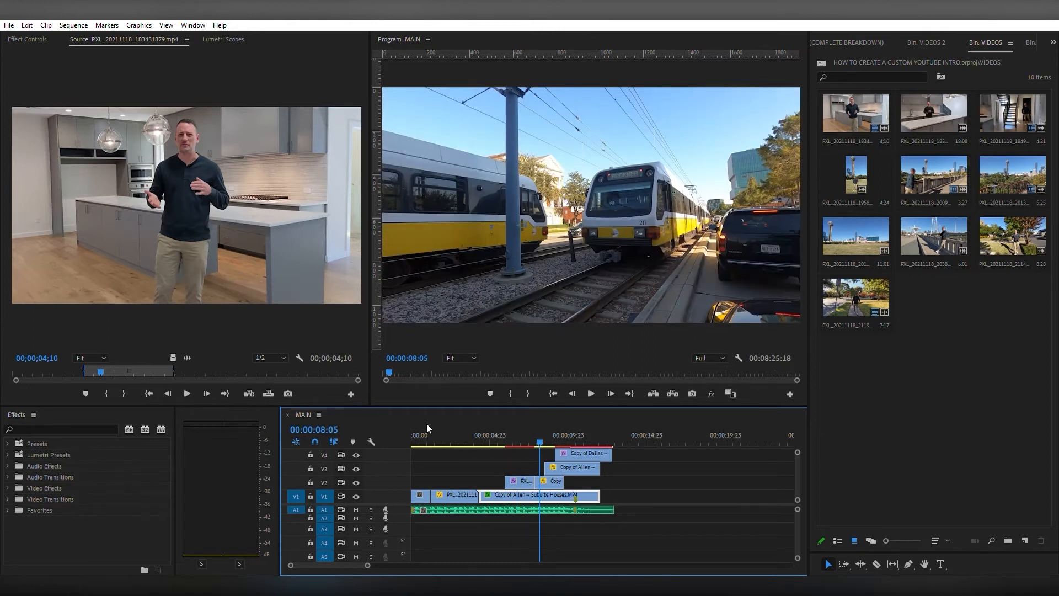
left_click(420, 425)
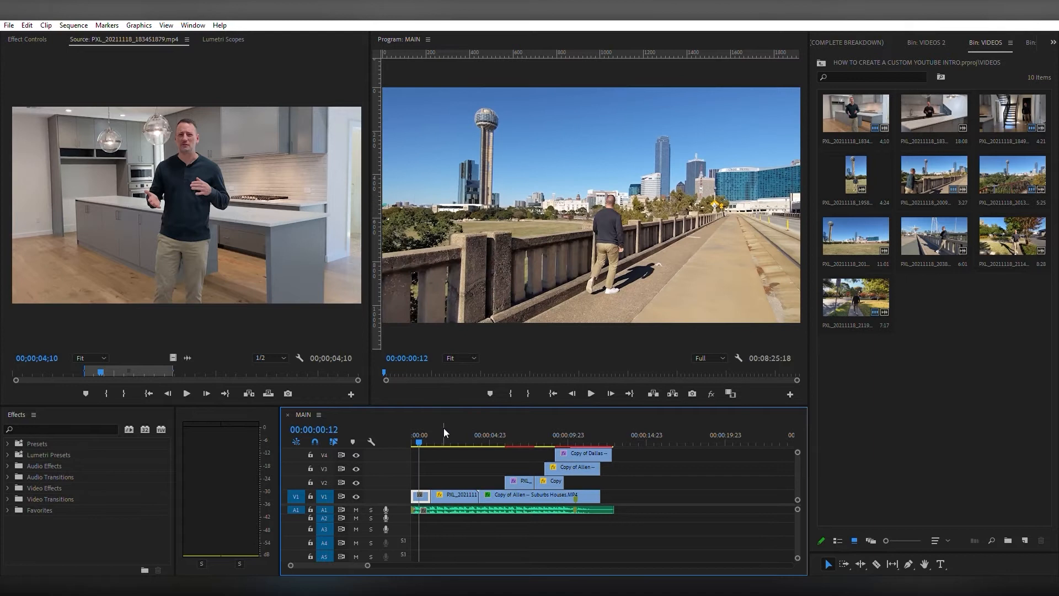
Scrub through the assembled clips in the MAIN sequence from 00:00:03:05 to 00:00:11:22.
left_click(462, 423)
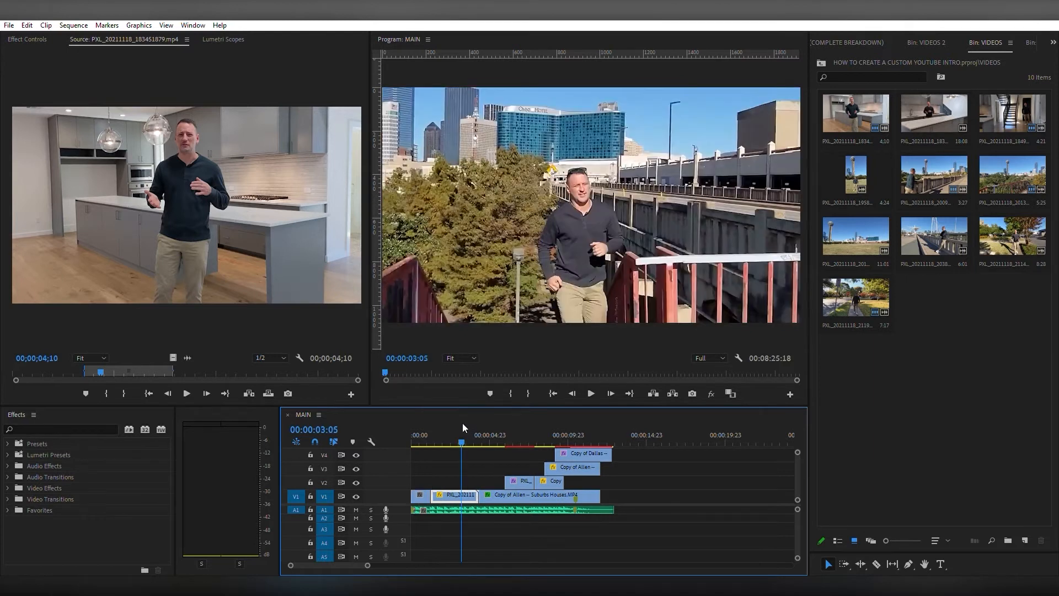
left_click(498, 423)
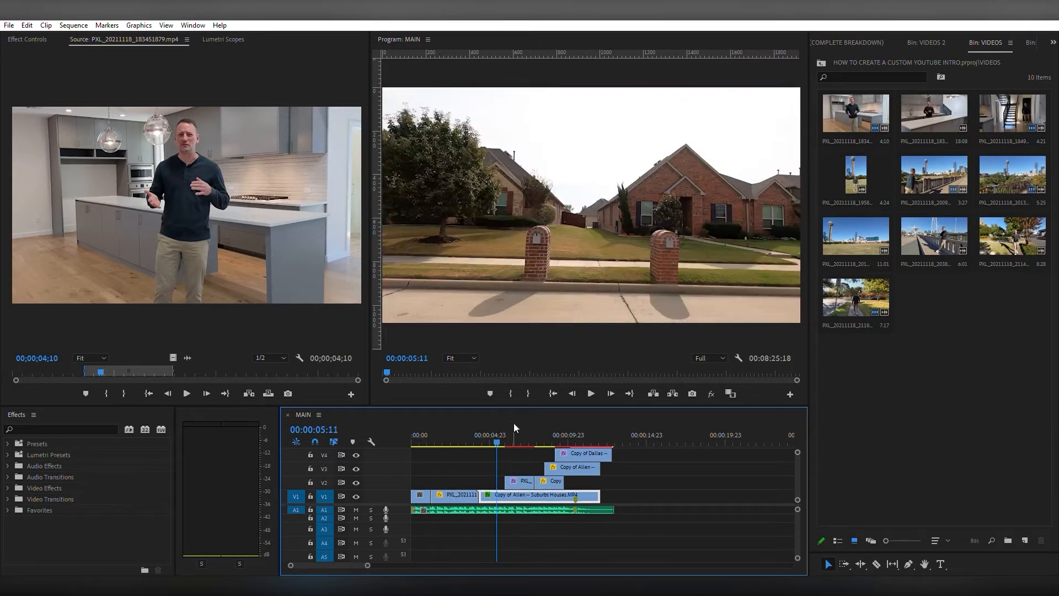
left_click(520, 422)
left_click(500, 422)
left_click(543, 420)
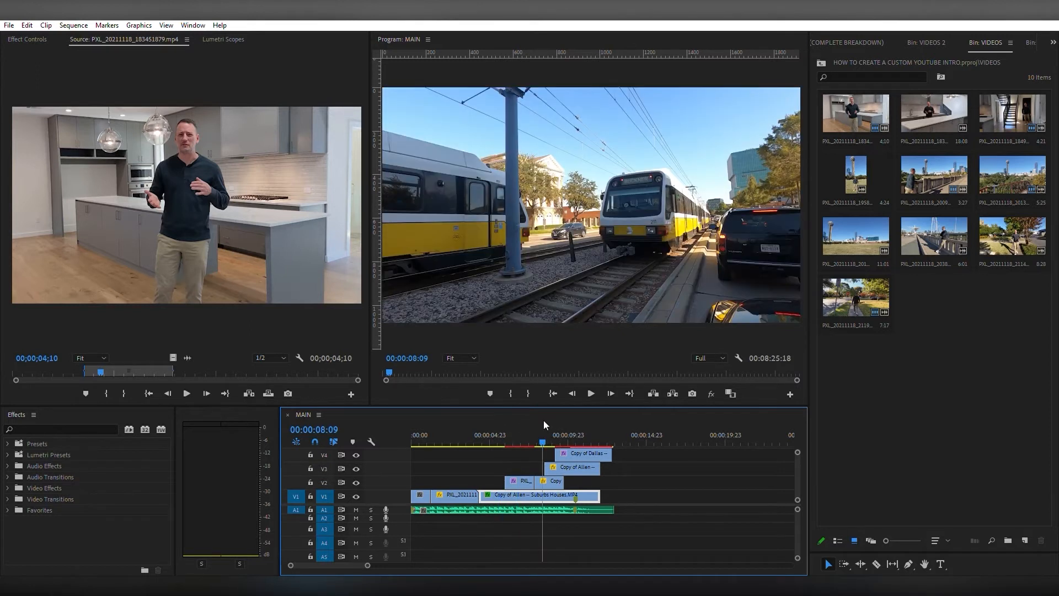
left_click(567, 422)
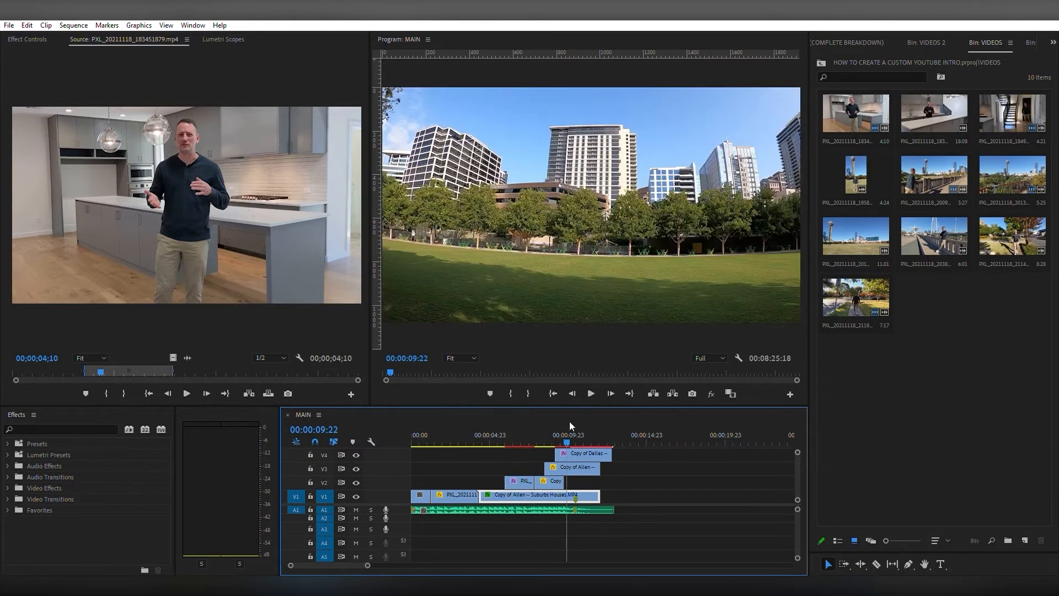
left_click(599, 415)
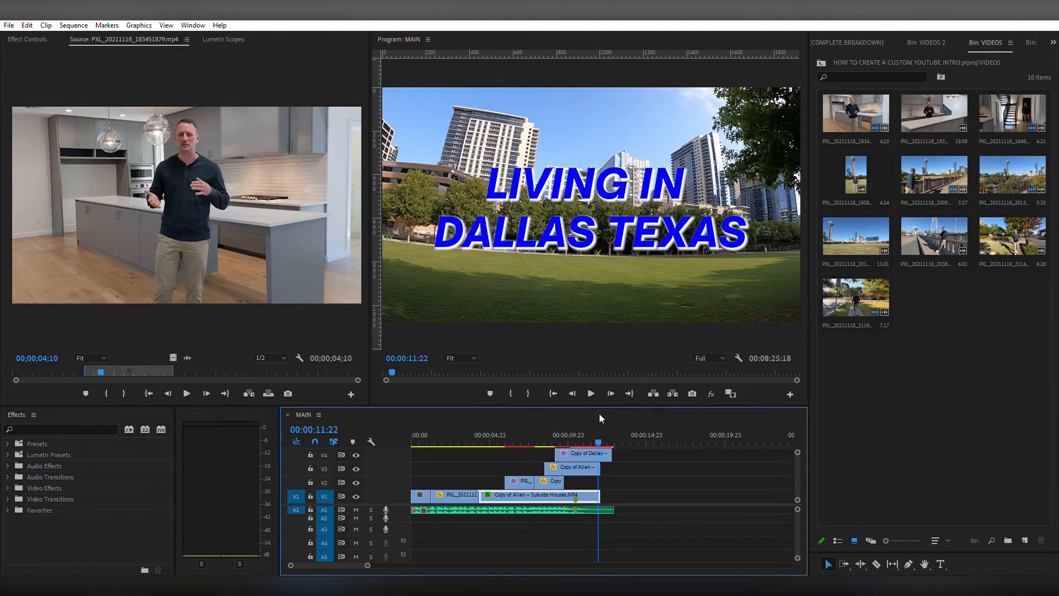
Play the MAIN sequence from its start through the last clip and stop at 00:00:12:09.
key("Home")
key("equal")
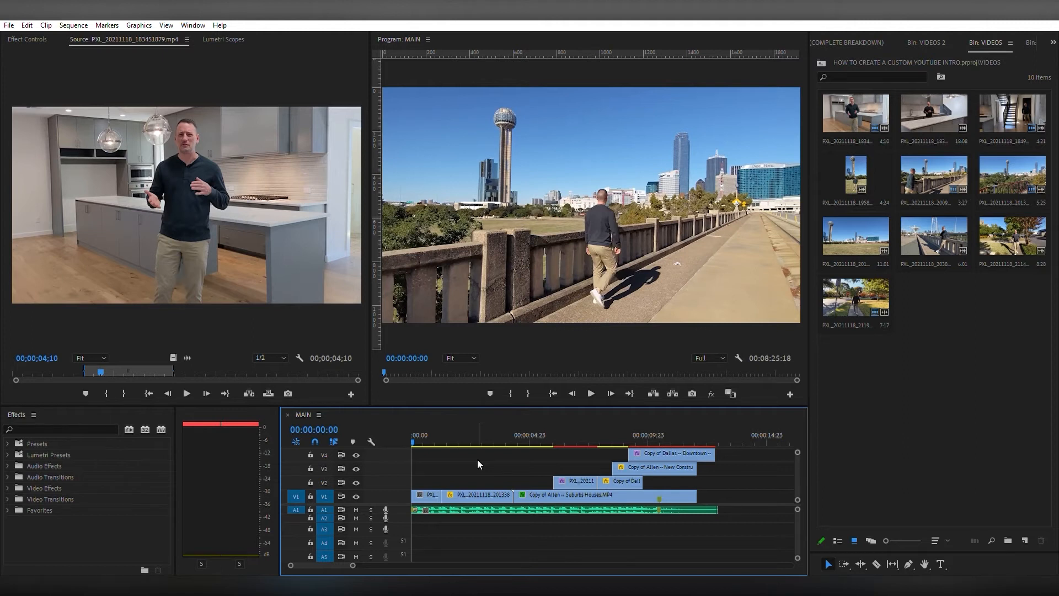
key("space")
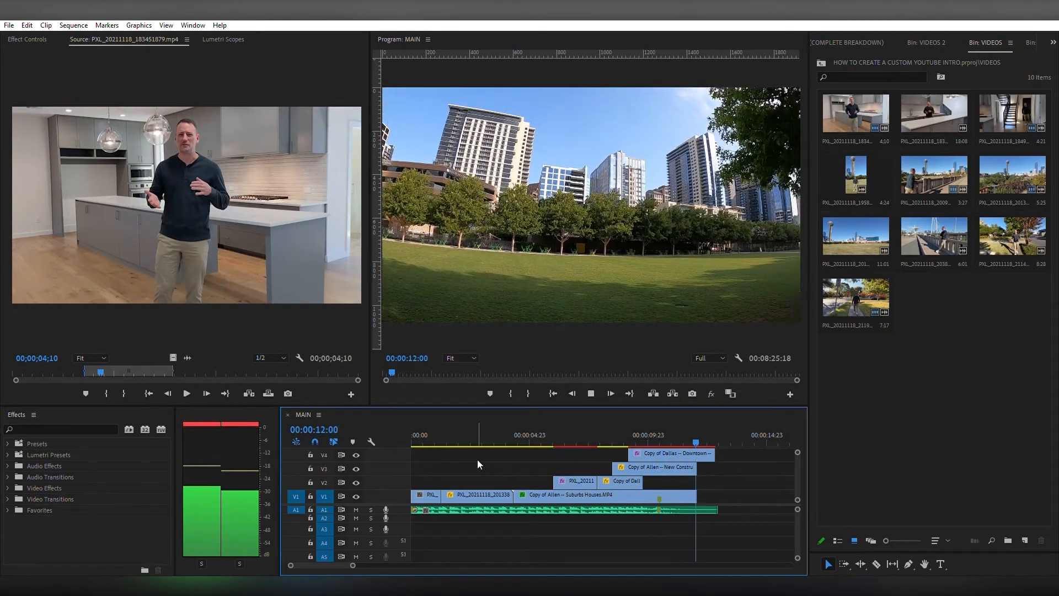
key("space")
Search the effects for TRANSITION and collapse the Audio Transitions and Video Effects groups to reach the video transitions.
left_click_drag(352, 565, 348, 565)
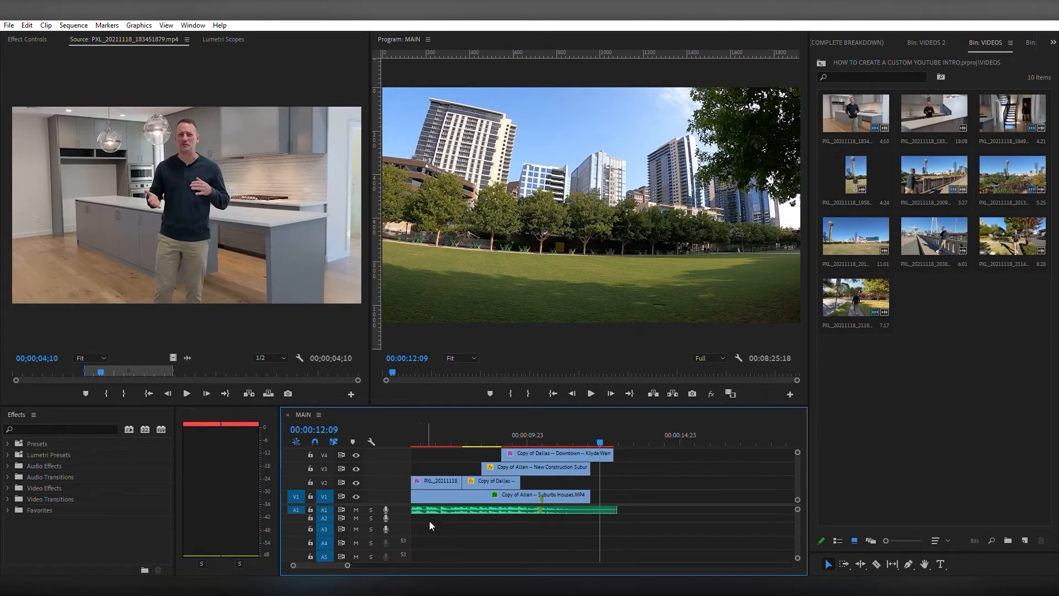
key("minus")
key("minus")
key("minus")
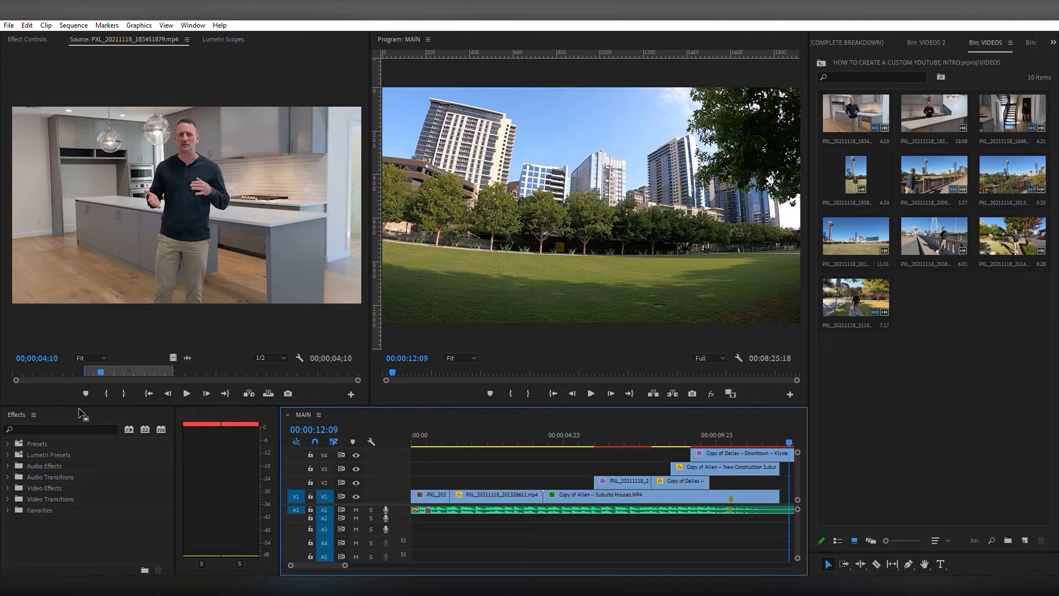
left_click(69, 423)
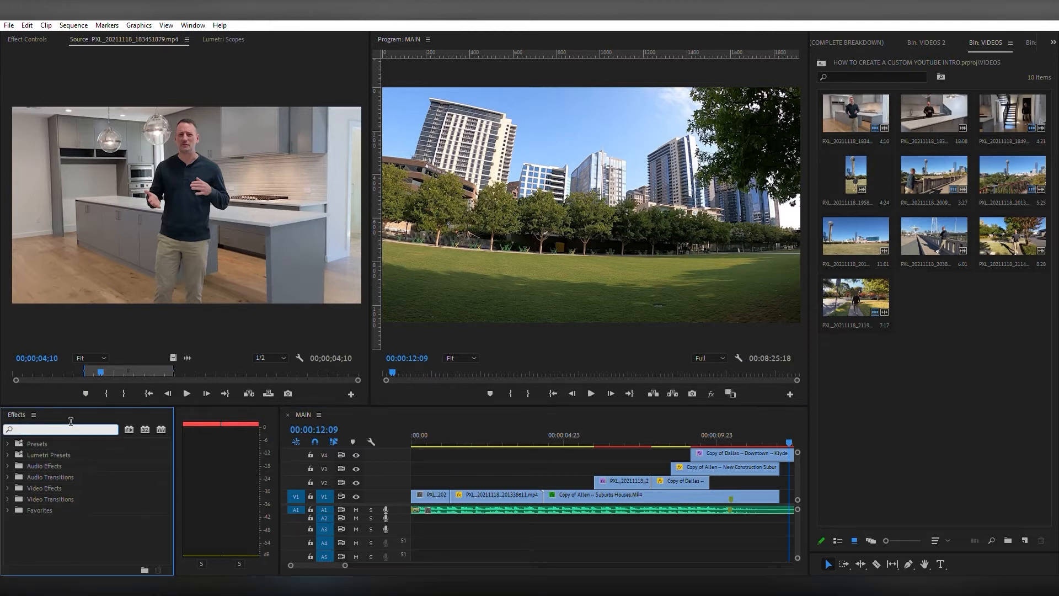
type("TRANSITION")
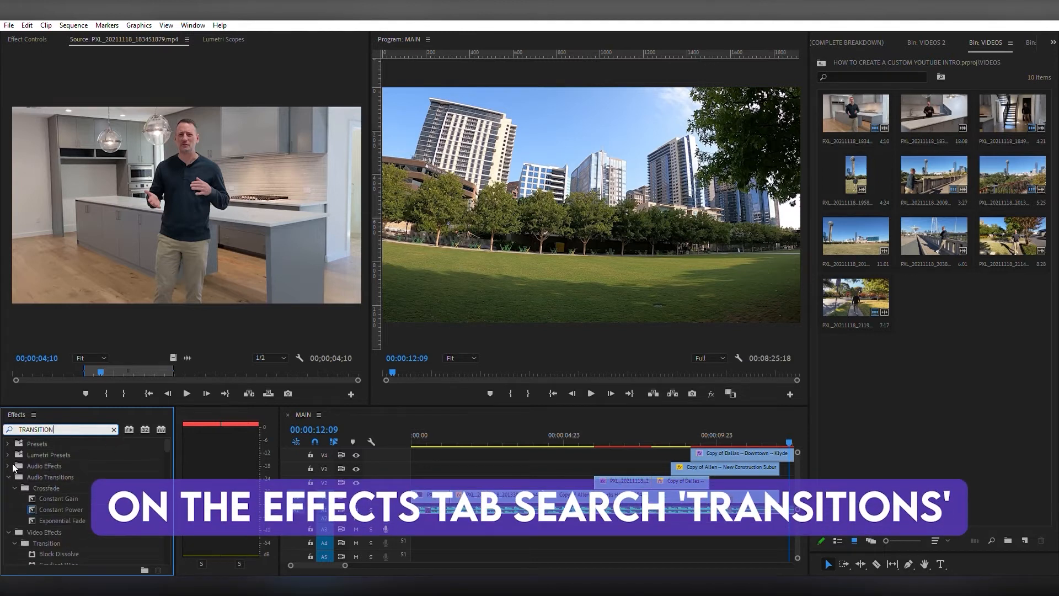
left_click(9, 477)
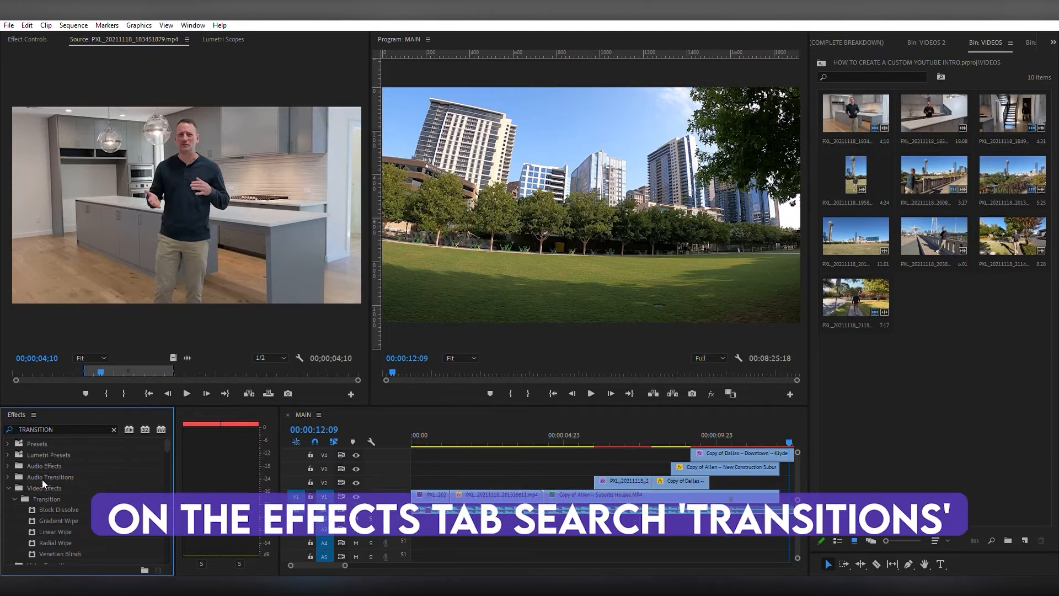
scroll(88, 500, "down", 2)
left_click(55, 521)
left_click(8, 444)
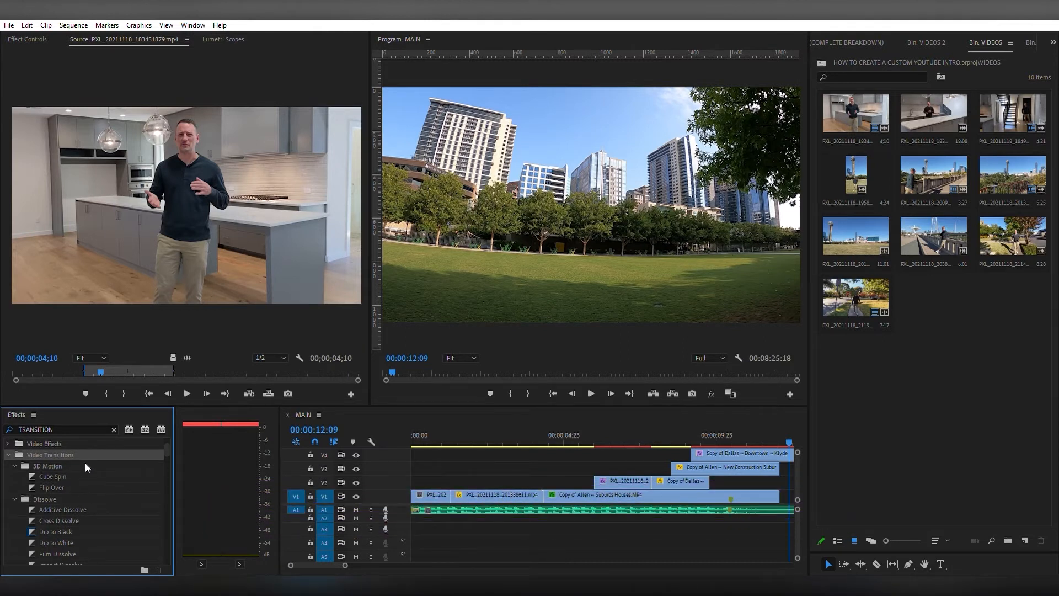
Find the Whip transition in the Slide group and apply it to the cut between the first two clips on V1.
scroll(80, 482, "down", 4)
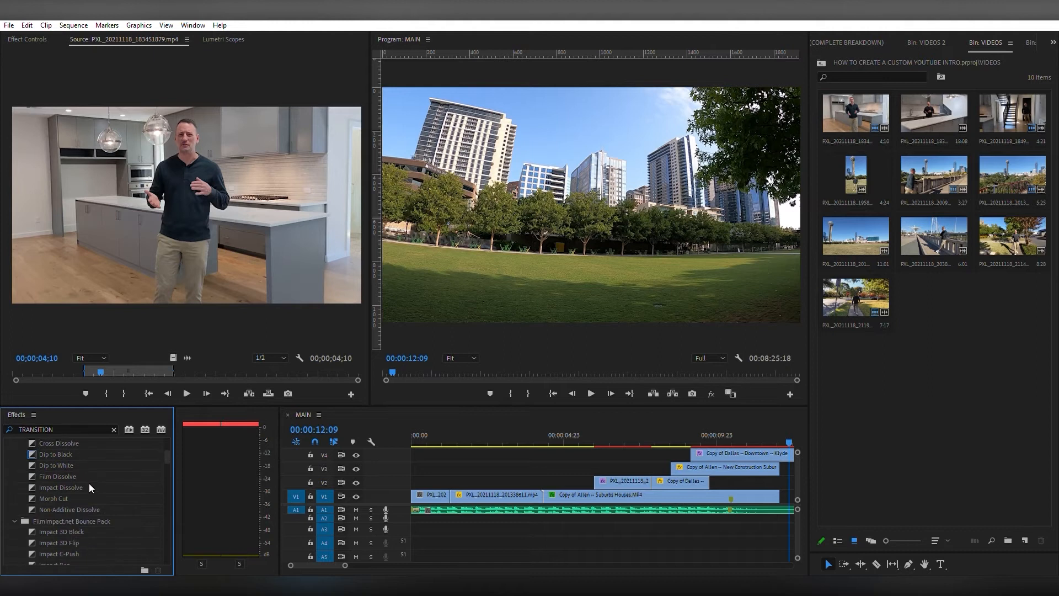
scroll(89, 482, "down", 2)
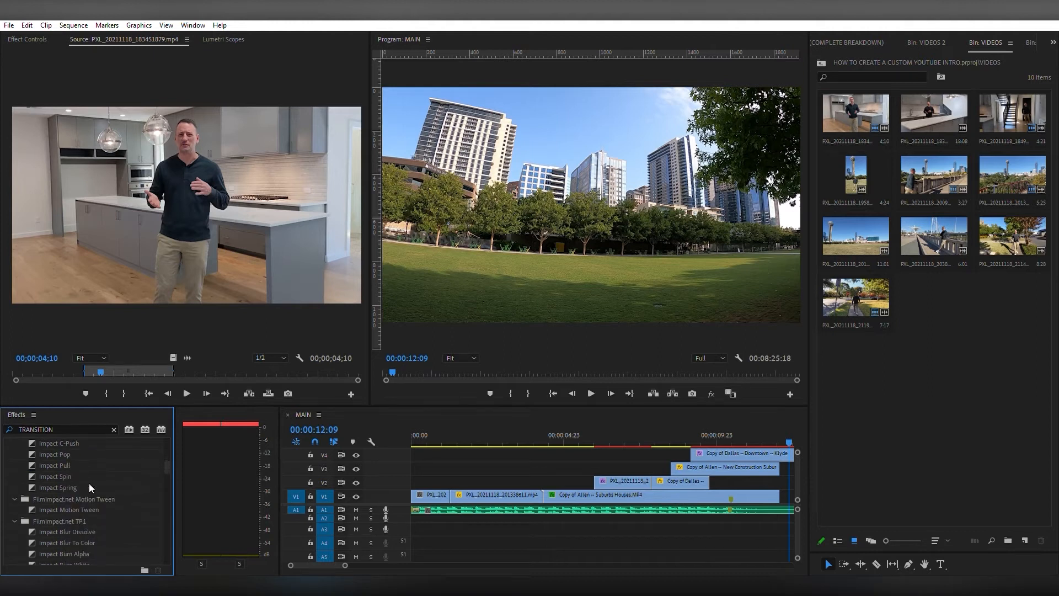
scroll(107, 454, "up", 2)
scroll(107, 455, "down", 10)
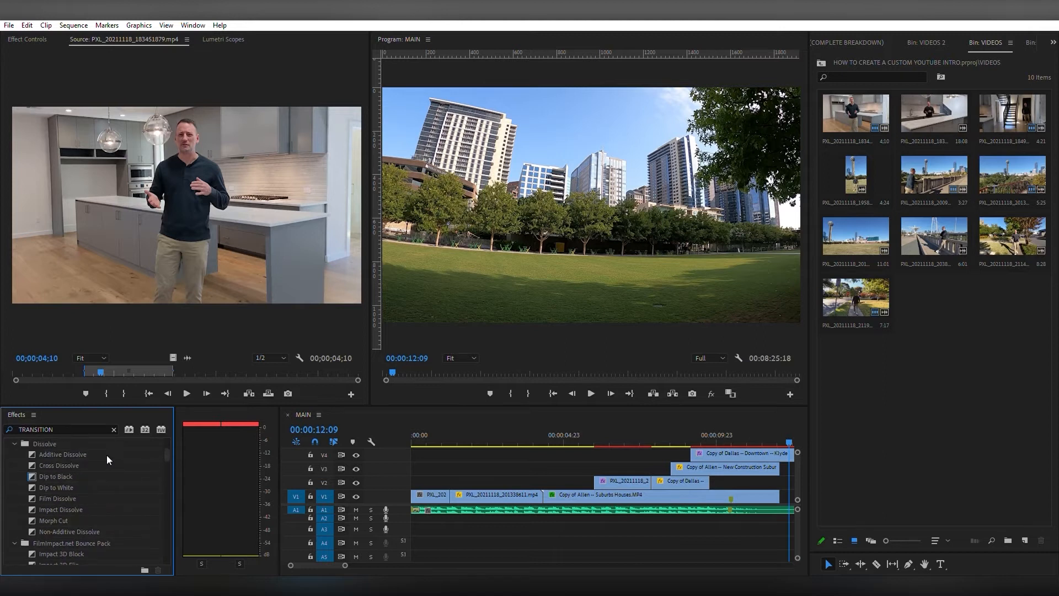
left_click(356, 471)
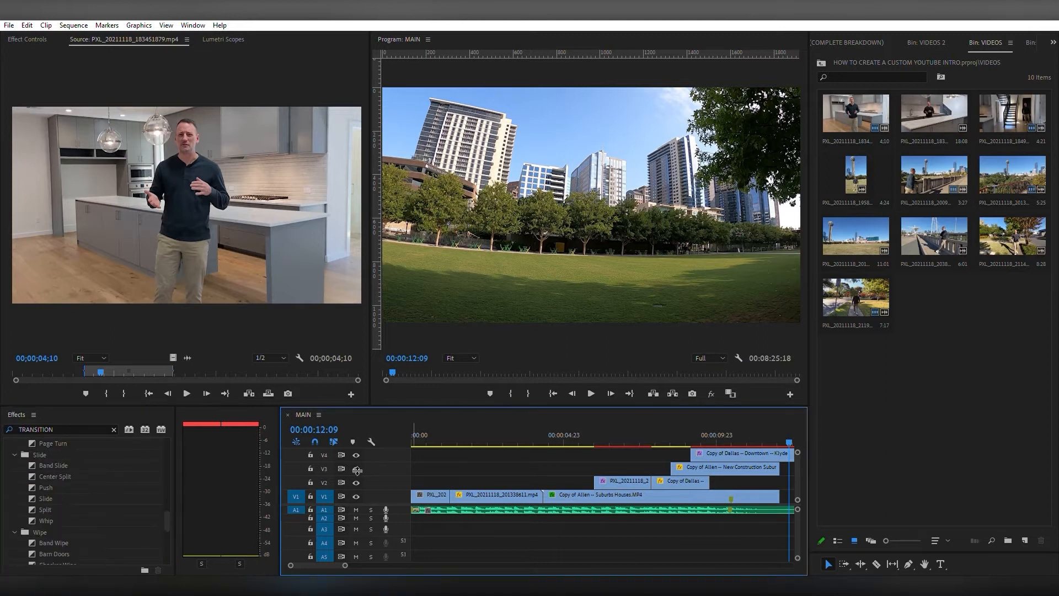
mouse_move(448, 466)
left_mouse_down()
mouse_move(420, 486)
mouse_move(670, 480)
mouse_move(436, 460)
left_mouse_up()
left_click_drag(50, 520, 454, 491)
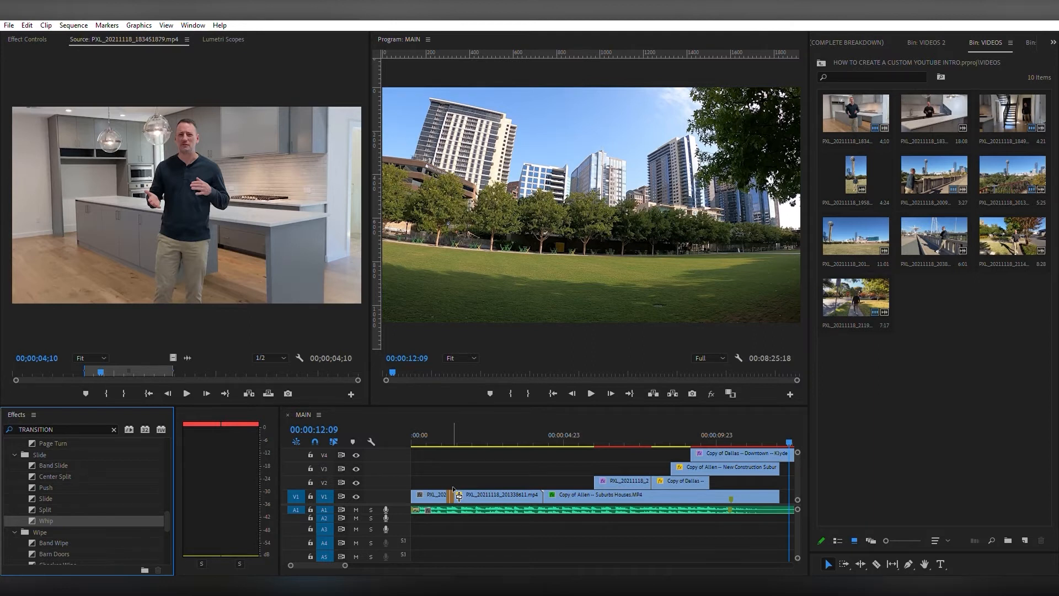
left_click_drag(452, 491, 452, 486)
Play the opening of the MAIN sequence twice to check the Whip transition, stopping at 00:00:03:17.
left_click(422, 436)
left_click(479, 455)
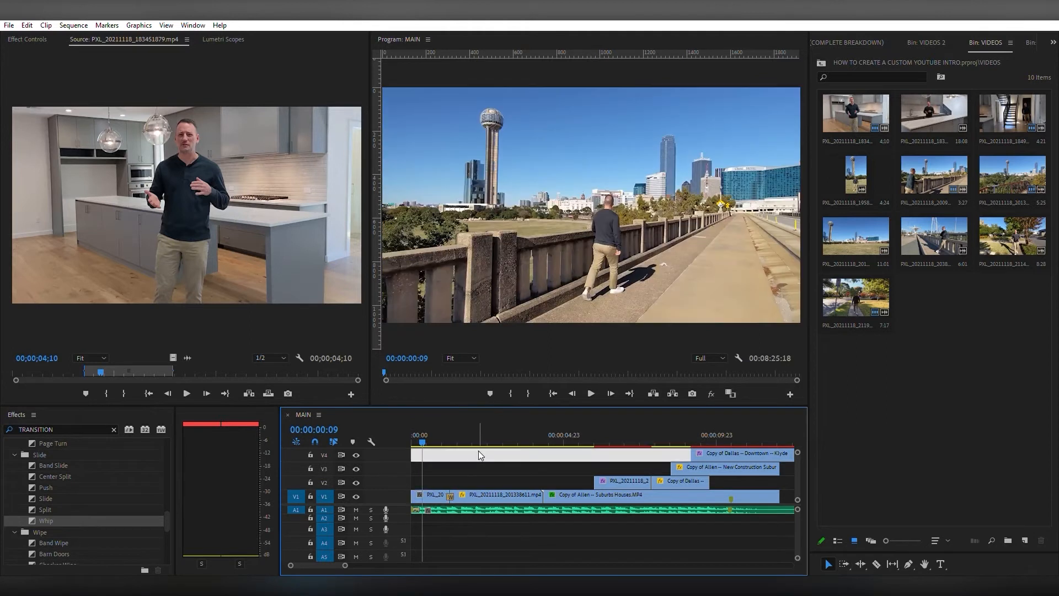
left_click(491, 449)
key("space")
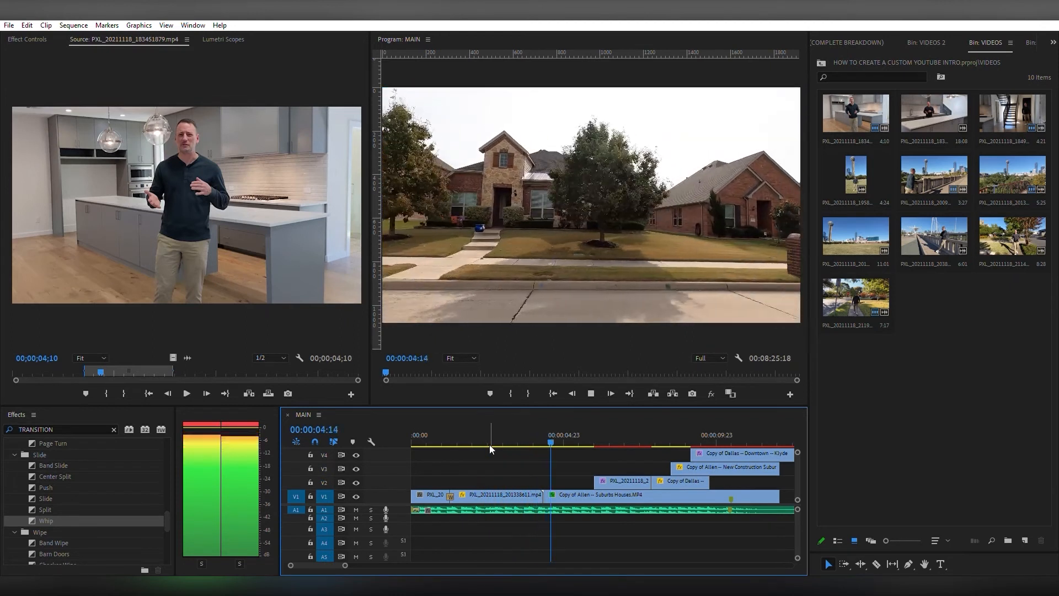
key("space")
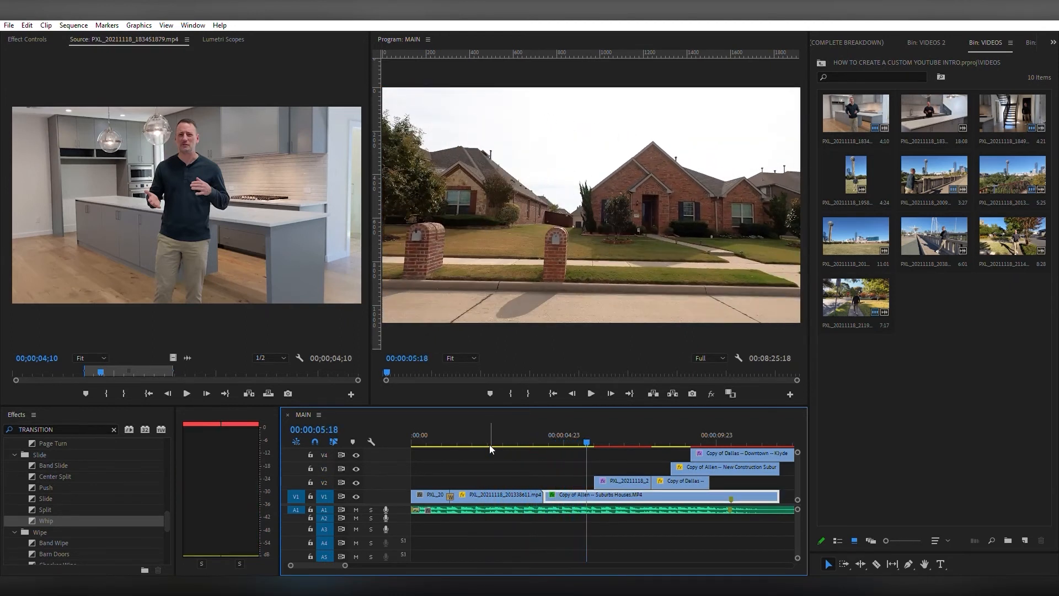
left_click(445, 436)
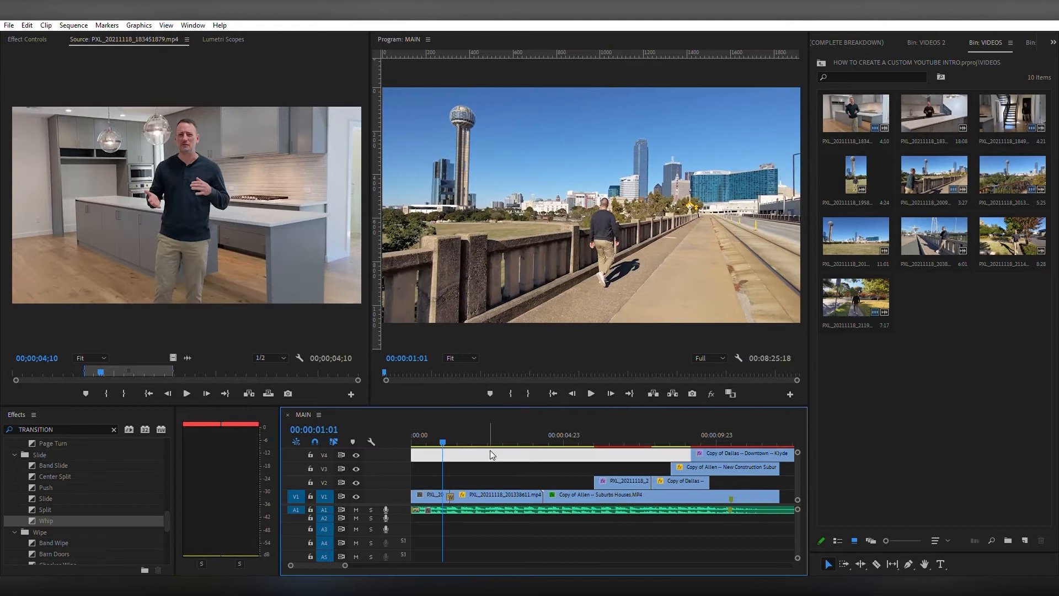
key("shift+Left")
key("shift+Left")
key("shift+Left")
key("space")
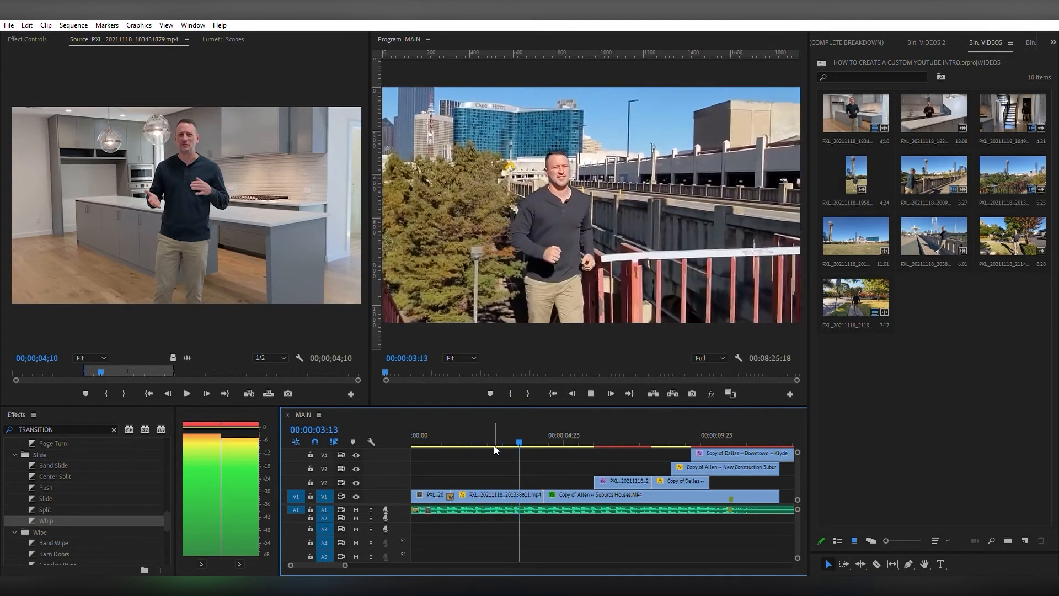
key("space")
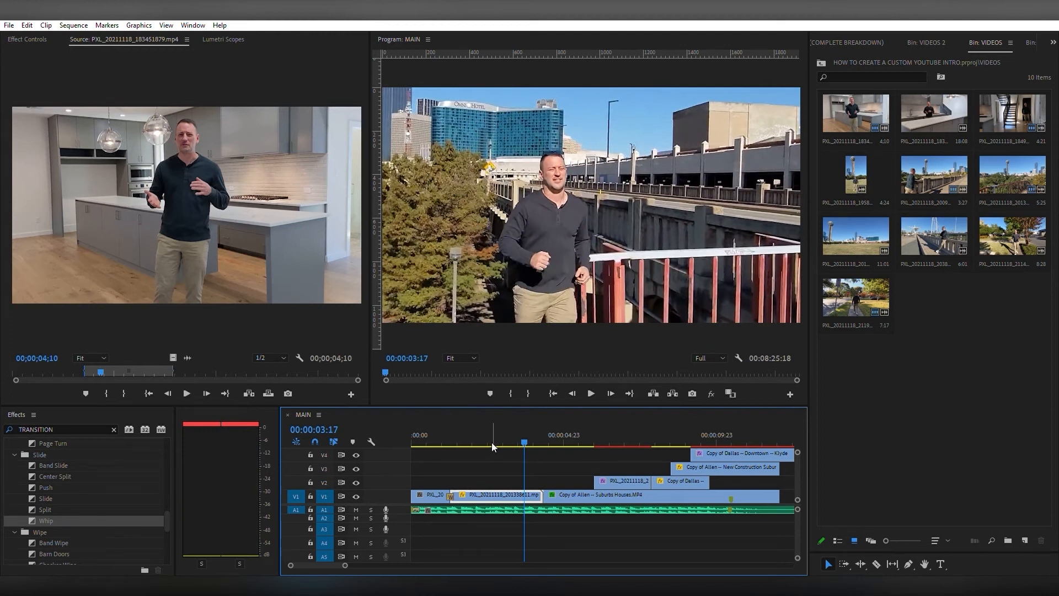
Apply the Slide transition between the second and third V1 clips, and Cross Zoom between the two clips on V2.
scroll(574, 477, "right", 5)
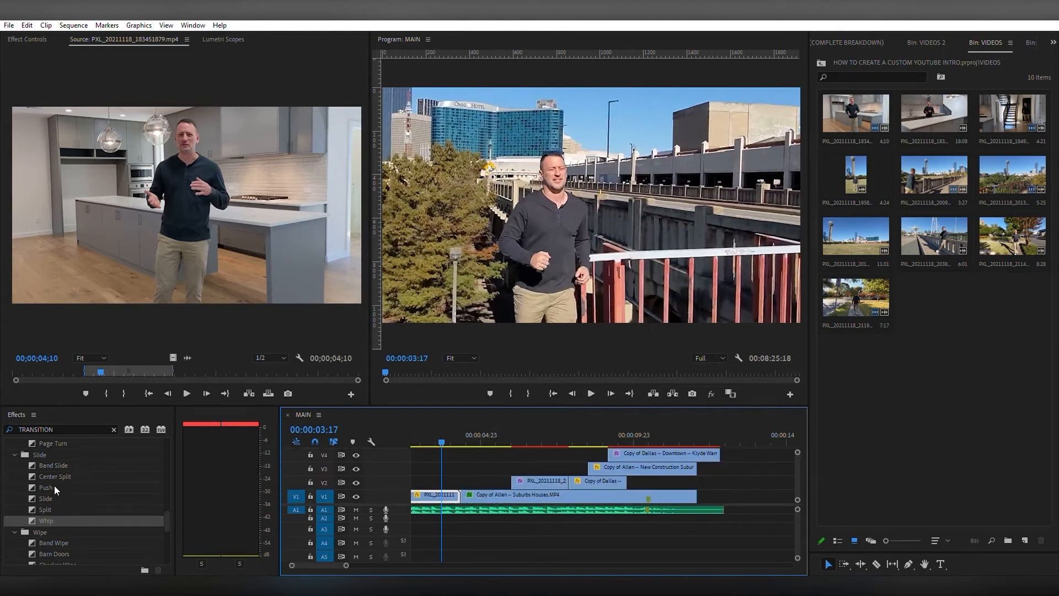
mouse_move(48, 498)
left_mouse_down()
mouse_move(510, 476)
mouse_move(456, 490)
left_mouse_up()
scroll(103, 482, "down", 5)
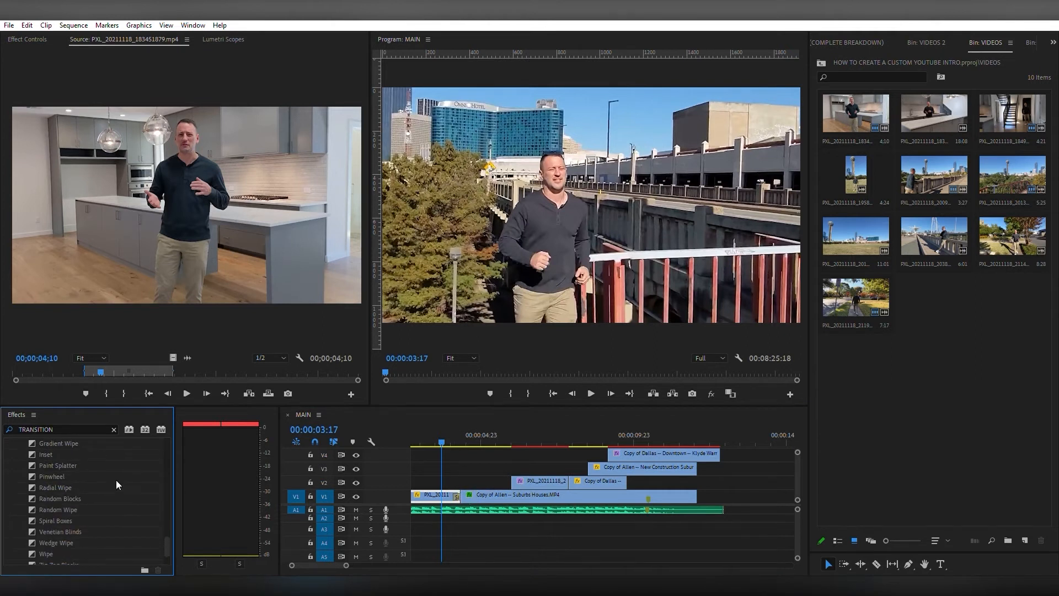
scroll(116, 484, "down", 2)
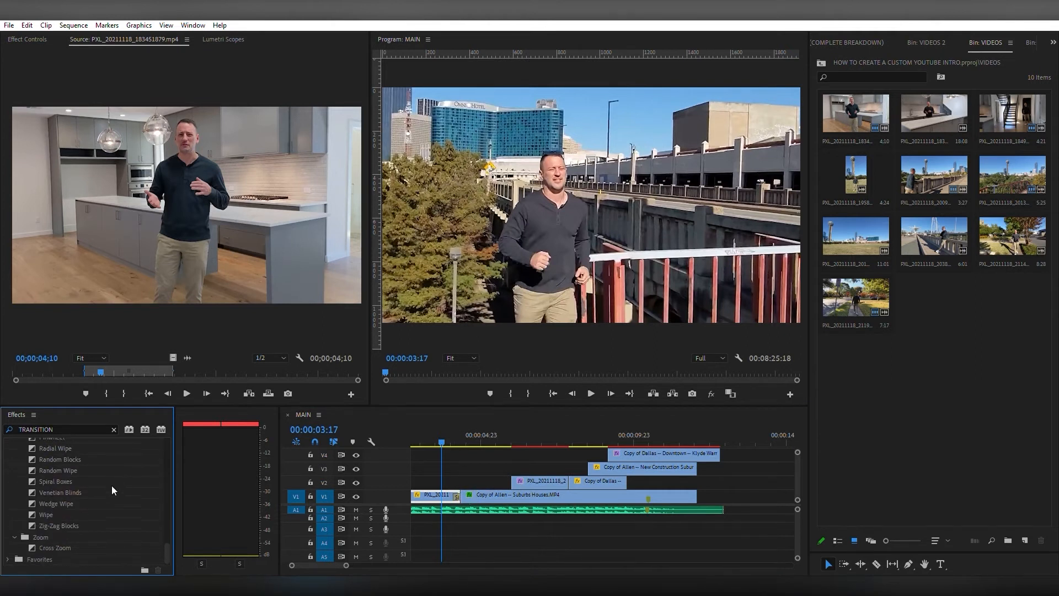
left_click(78, 547)
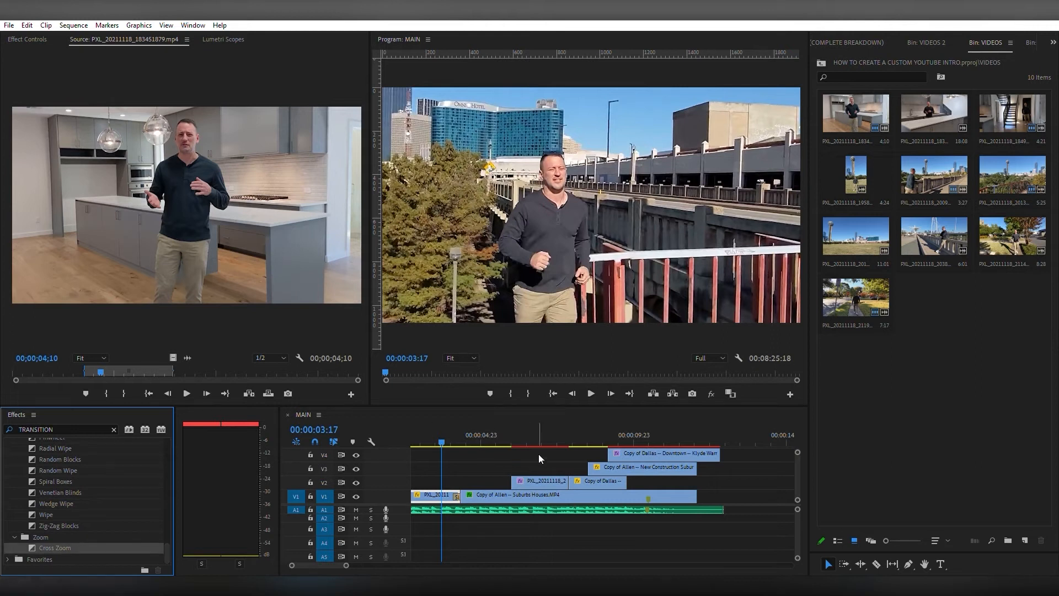
left_click_drag(563, 470, 570, 480)
left_click(544, 458)
left_click_drag(798, 465, 799, 466)
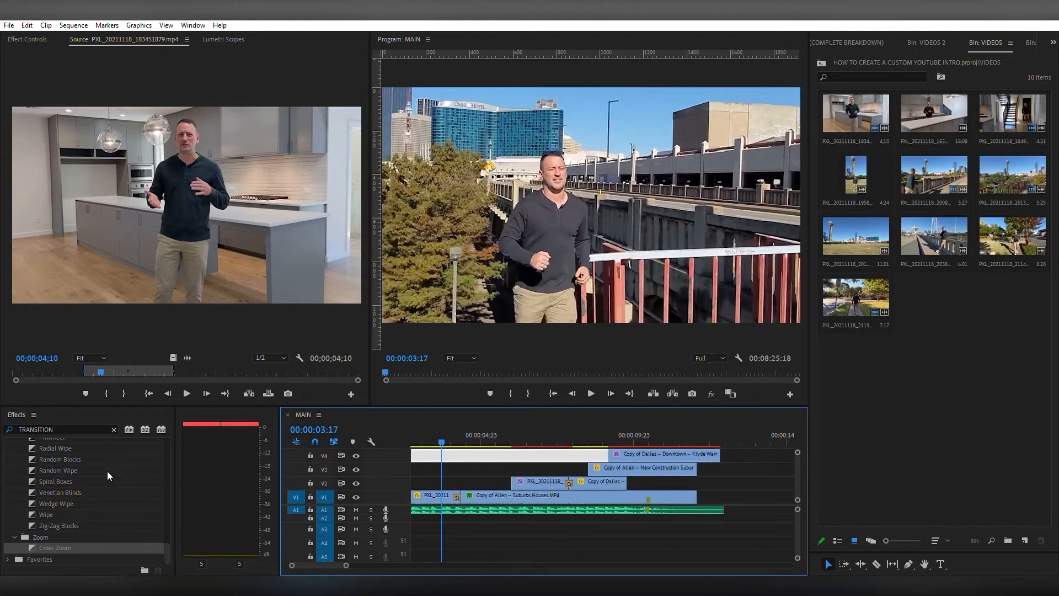
Apply the Push transition from the Slide group to the start of the New Construction clip on V3.
scroll(95, 489, "up", 3)
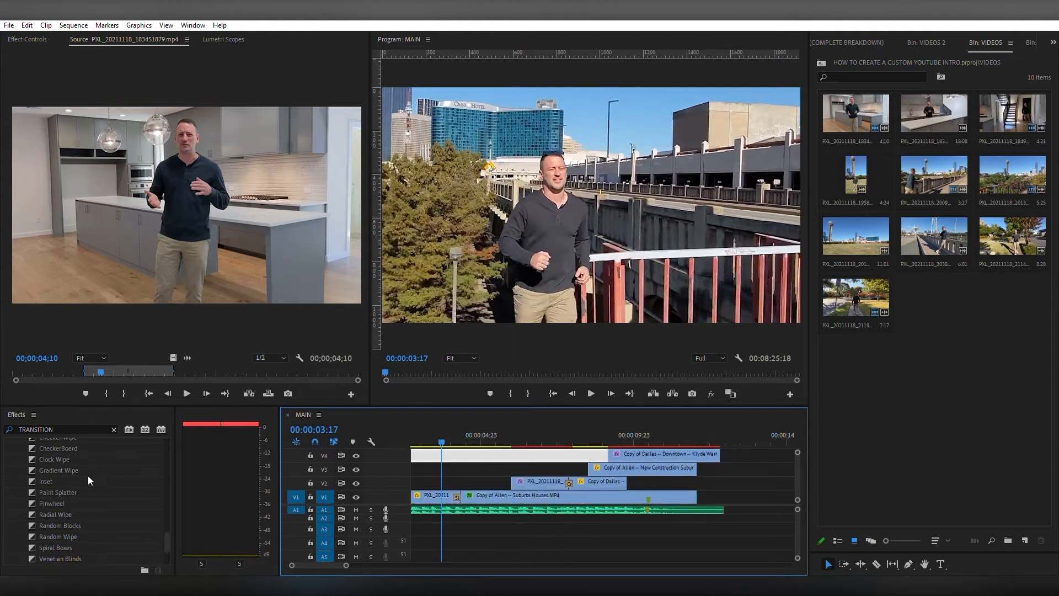
scroll(98, 482, "up", 3)
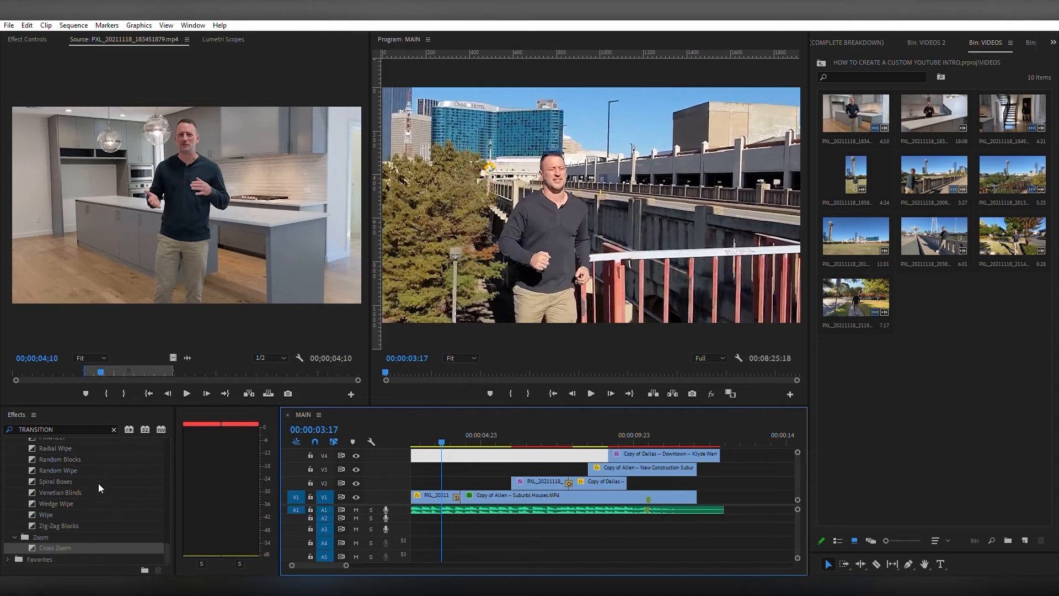
scroll(111, 509, "up", 2)
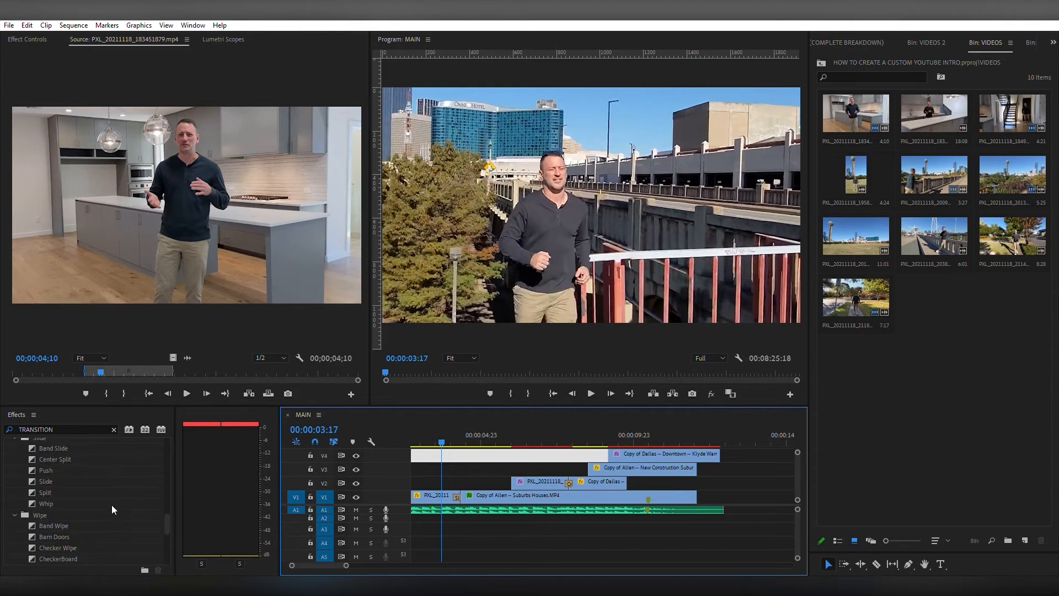
scroll(95, 500, "up", 2)
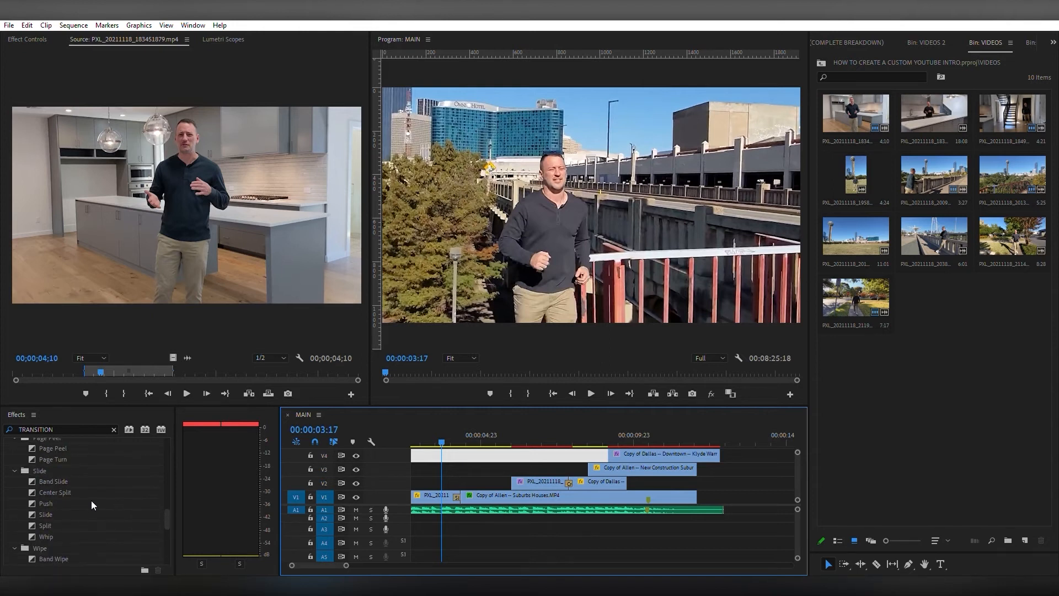
left_click(80, 512)
mouse_move(62, 502)
left_mouse_down()
mouse_move(362, 505)
mouse_move(605, 446)
mouse_move(591, 458)
left_mouse_up()
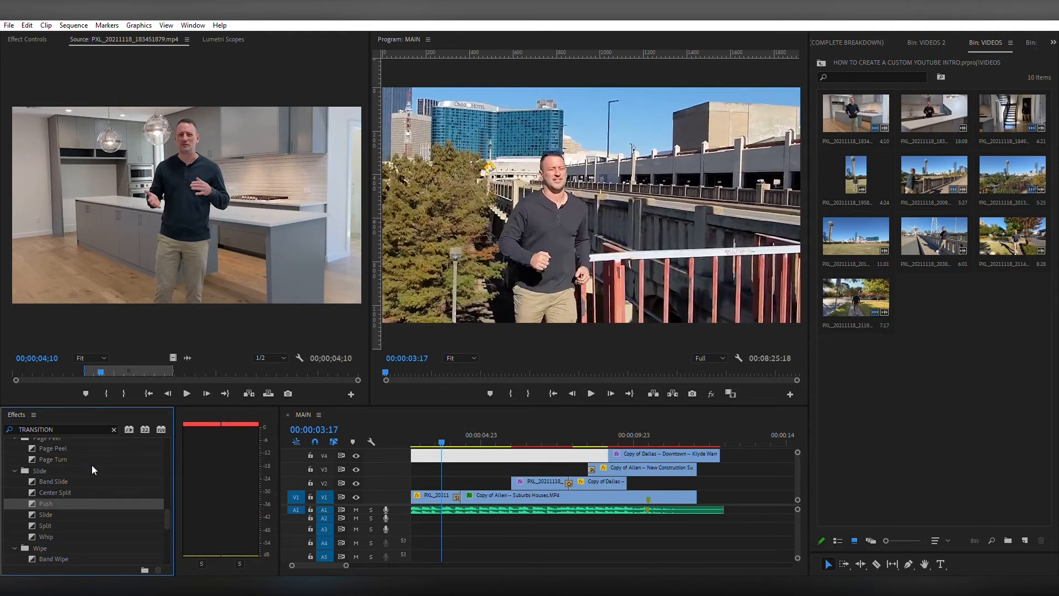
Apply the Split transition to the start of the Dallas Downtown clip on V4.
scroll(99, 466, "down", 1)
mouse_move(96, 492)
left_mouse_down()
mouse_move(459, 438)
mouse_move(607, 443)
mouse_move(610, 453)
left_mouse_up()
scroll(552, 433, "up", 2)
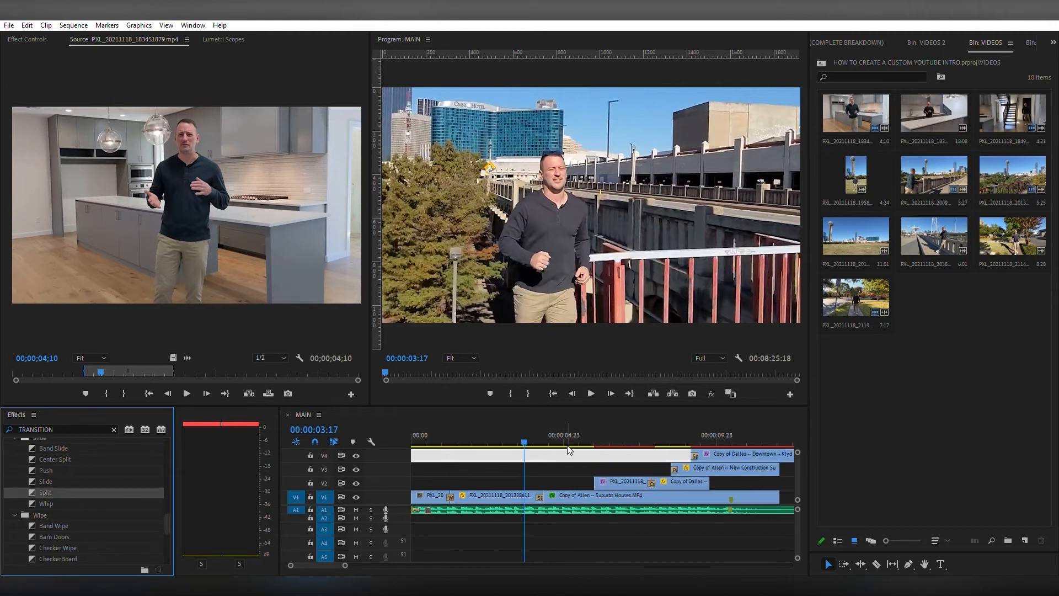
Play the MAIN sequence from 00:00:03:17 to review the transitions, stopping at 00:00:11:15.
left_click(569, 449)
key("space")
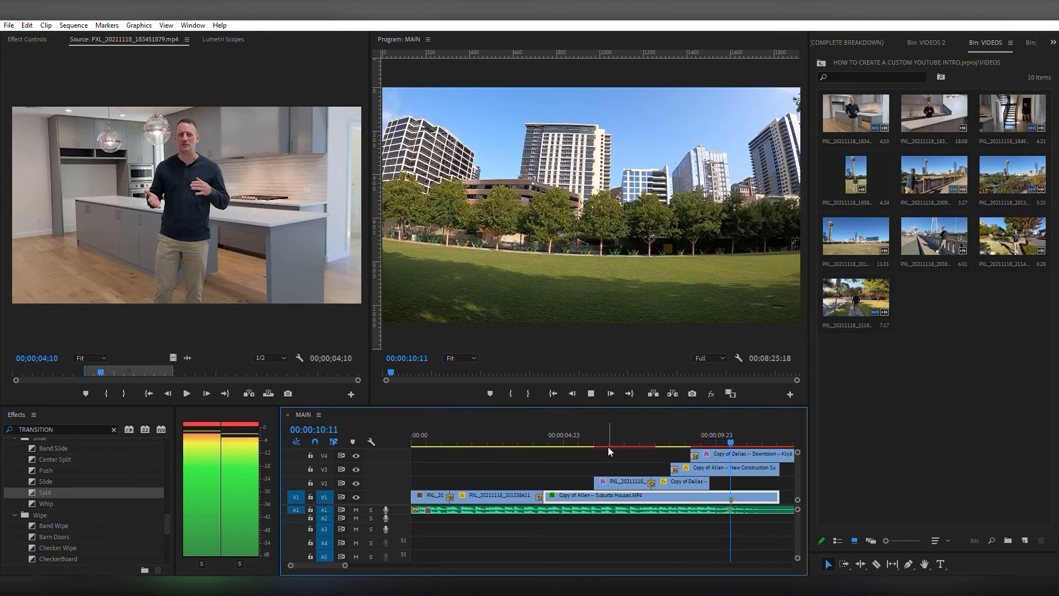
key("space")
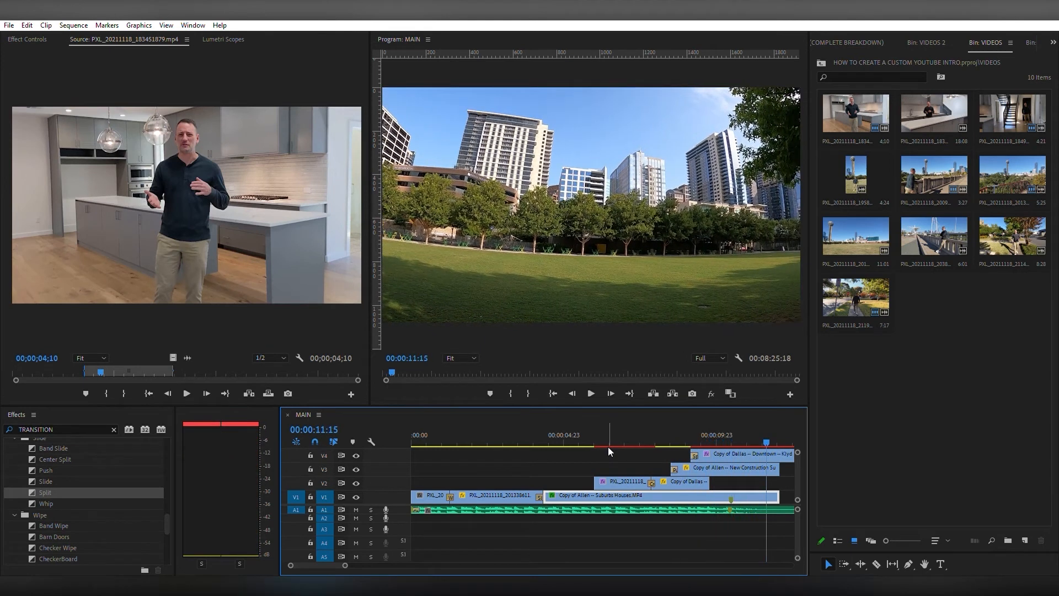
left_click(573, 455)
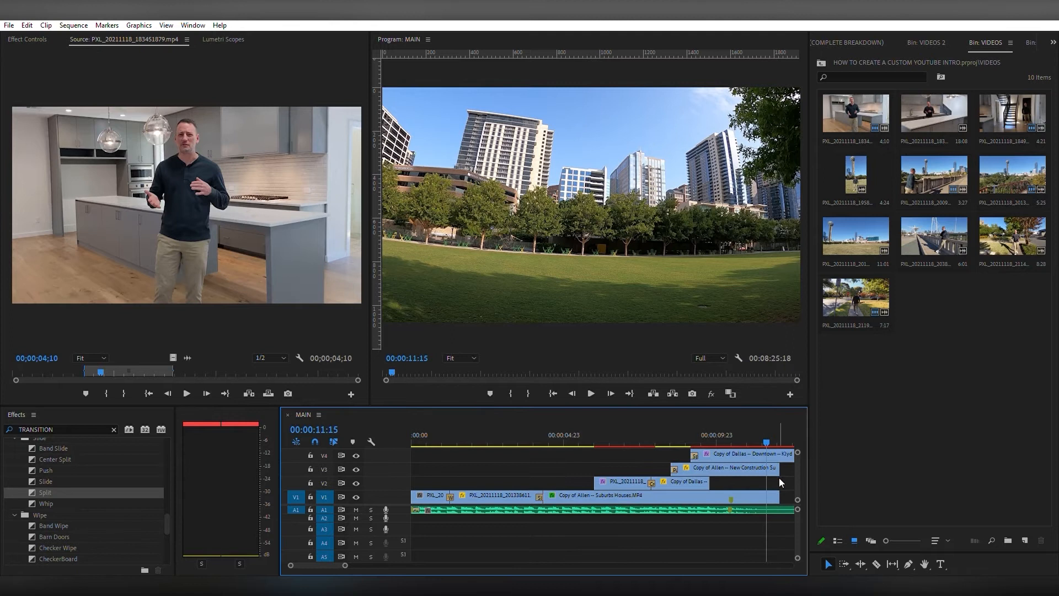
Make room above V4 in the sequence and add a two-line text title at 00:00:11:15 reading "LIVING IN" and "dALLAS tEXAS".
left_click_drag(405, 497, 403, 530)
scroll(504, 463, "down", 5)
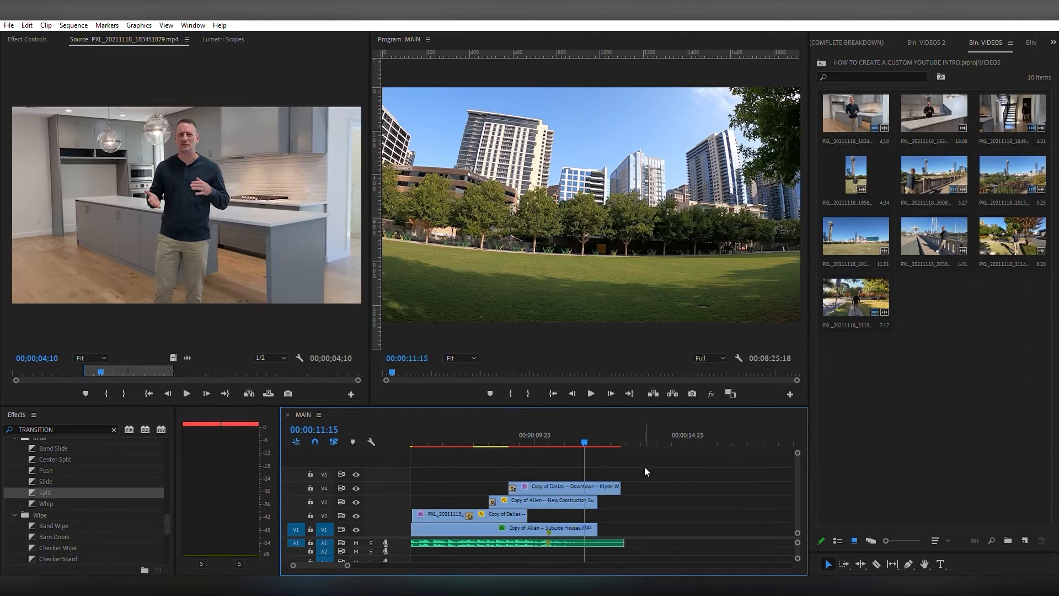
scroll(651, 469, "down", 5)
scroll(661, 480, "up", 5)
key("t")
left_click(451, 143)
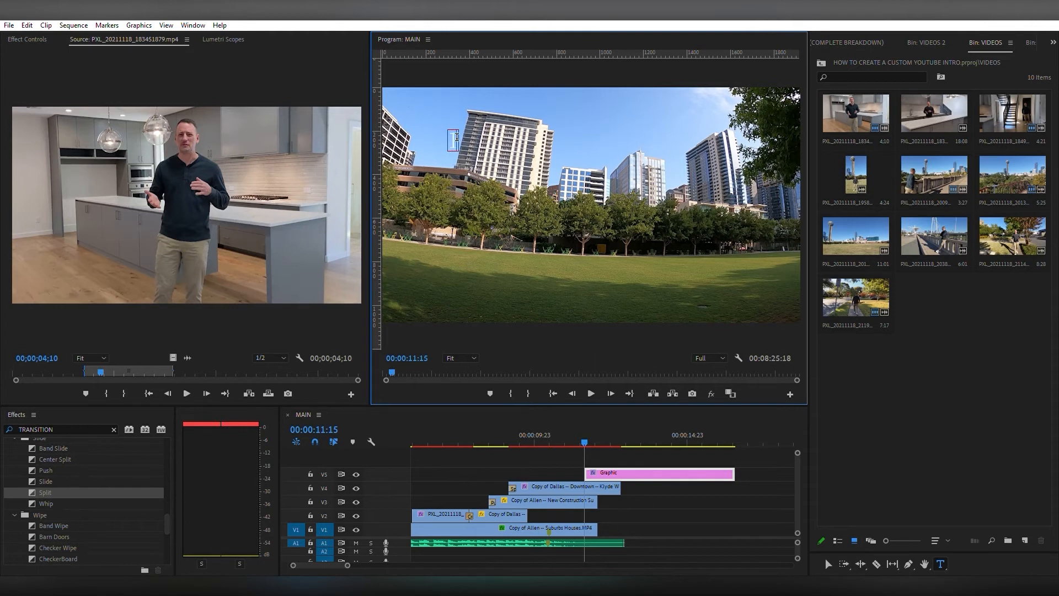
type("LIVING IN")
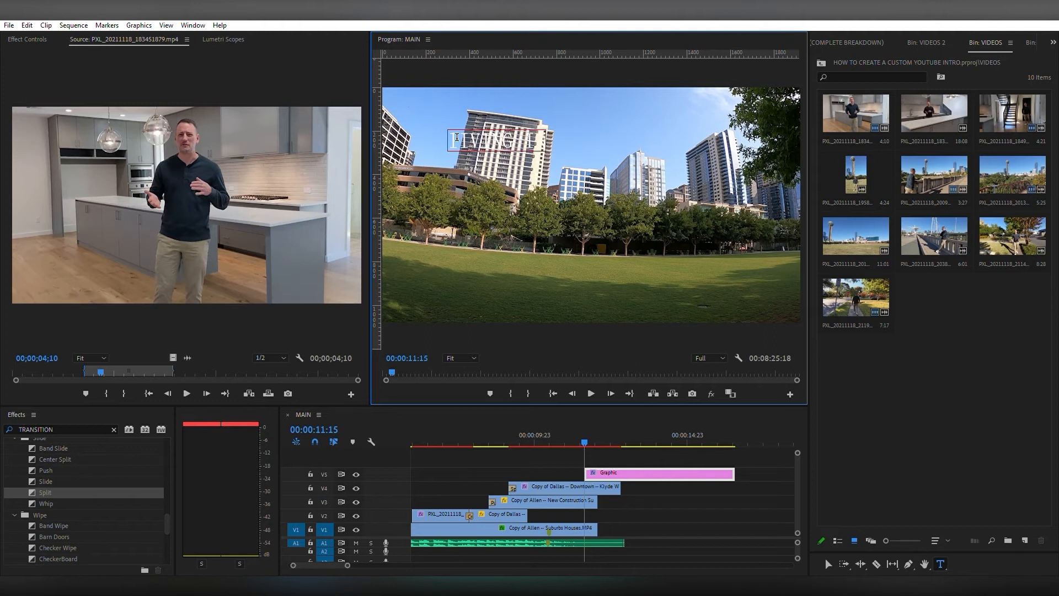
key("Return")
type("dALLAS, t")
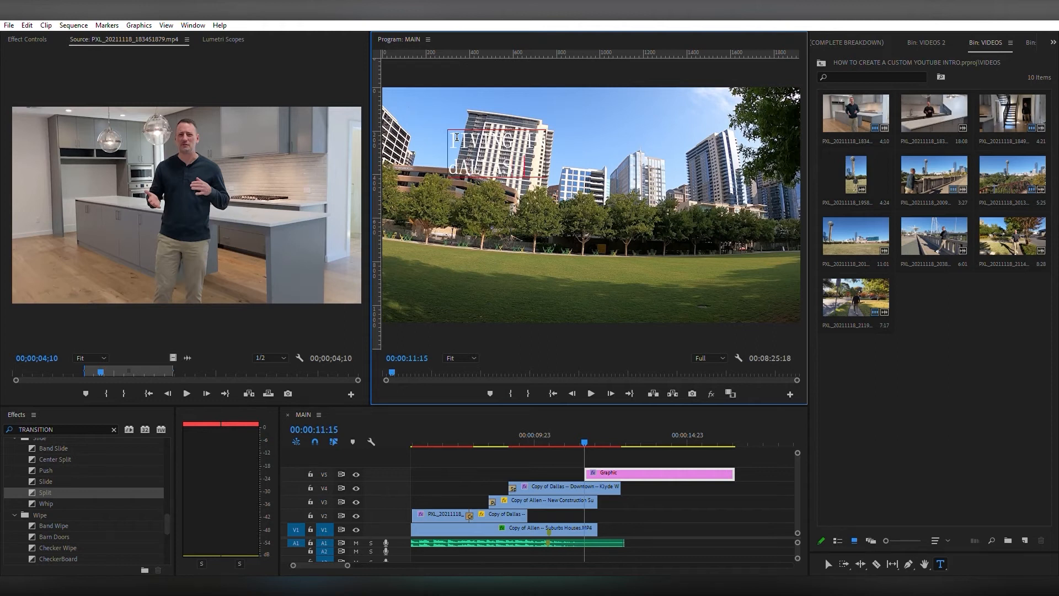
type("EXAS")
Replace the whole title text with "LIVING IN" on the first line and "DALLAS TEXAS" on the second, all in capitals.
key("ctrl+a")
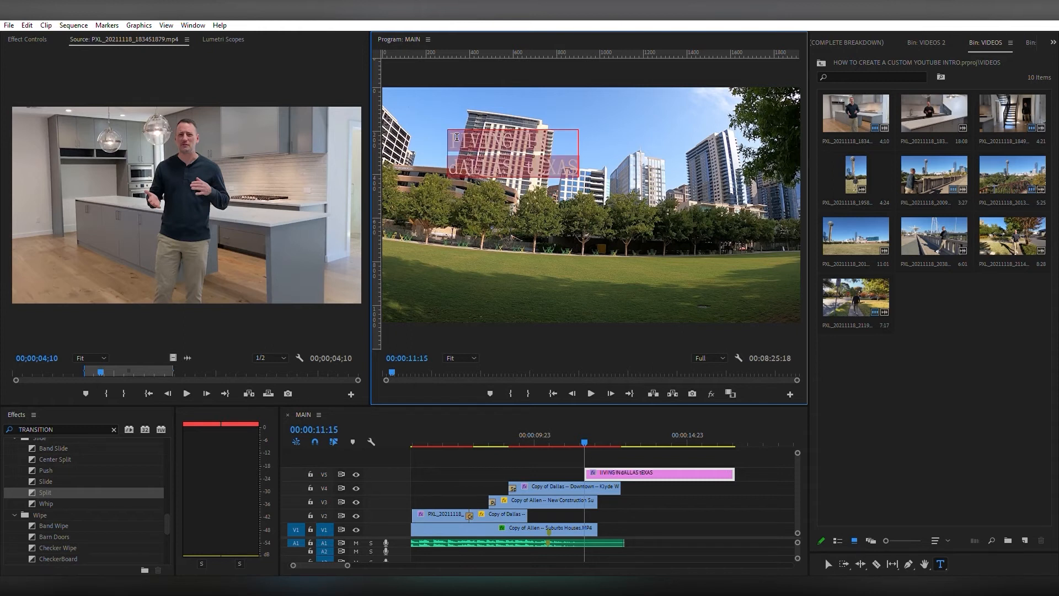
type("LIVING I")
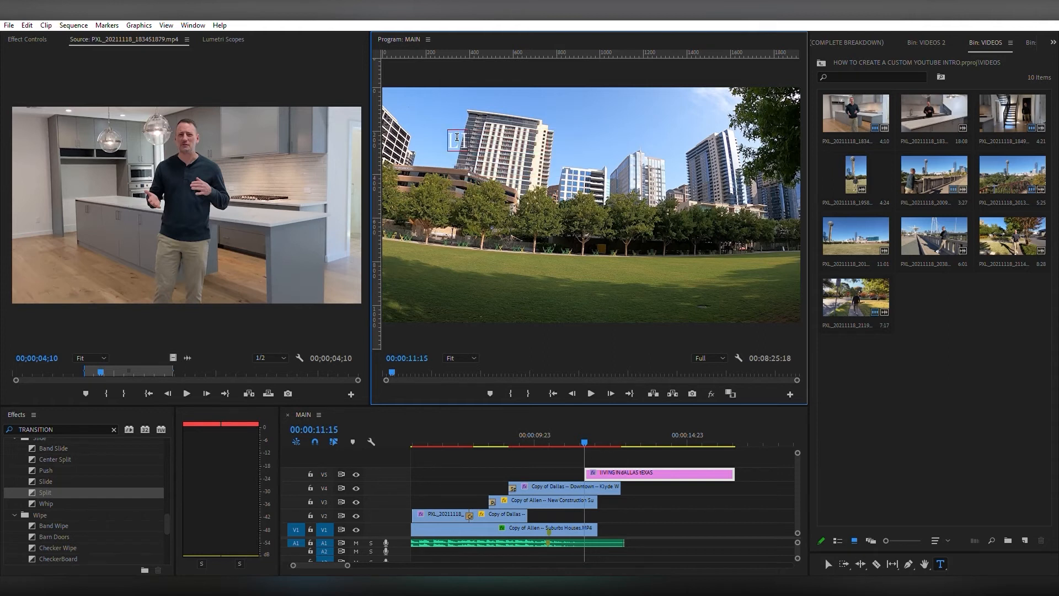
type("N")
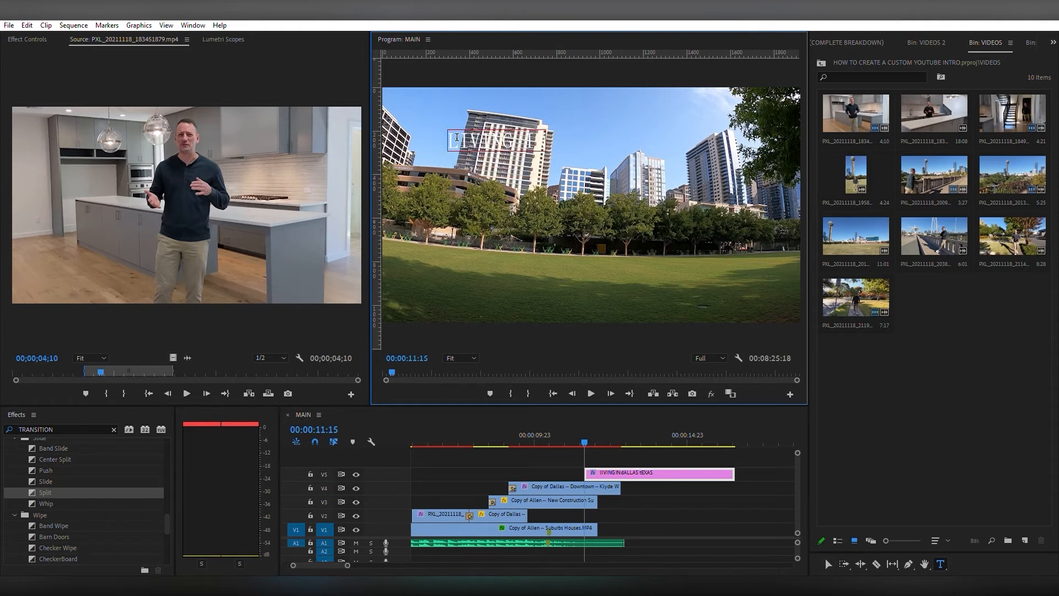
key("Return")
type("DALLAS")
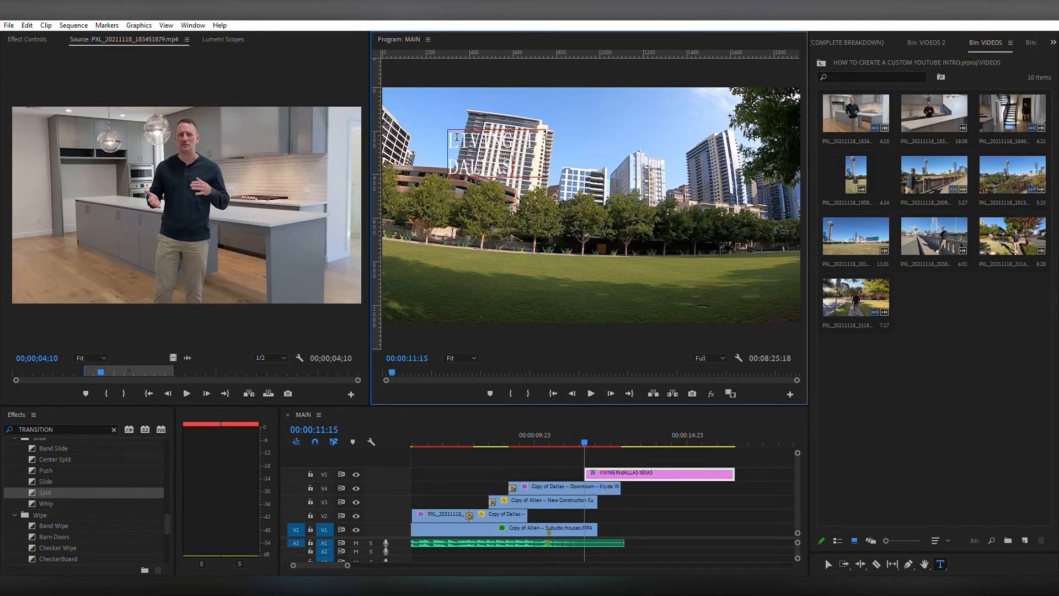
type(", TEXAS")
Center-align both lines of the title and move it toward the middle of the frame, at position about 1603.4, 806.2.
left_click(33, 37)
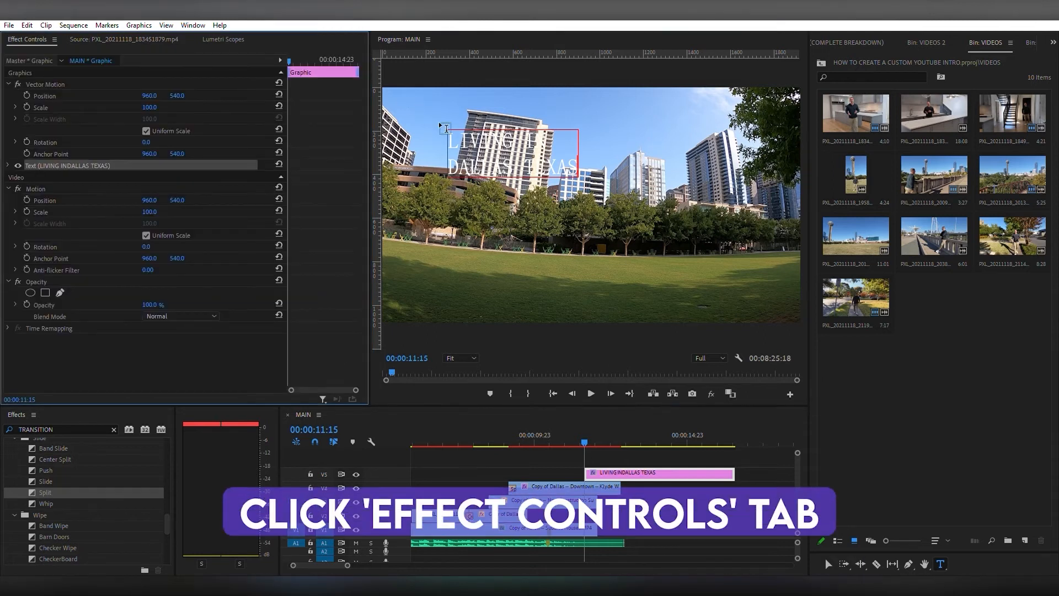
left_click(494, 152)
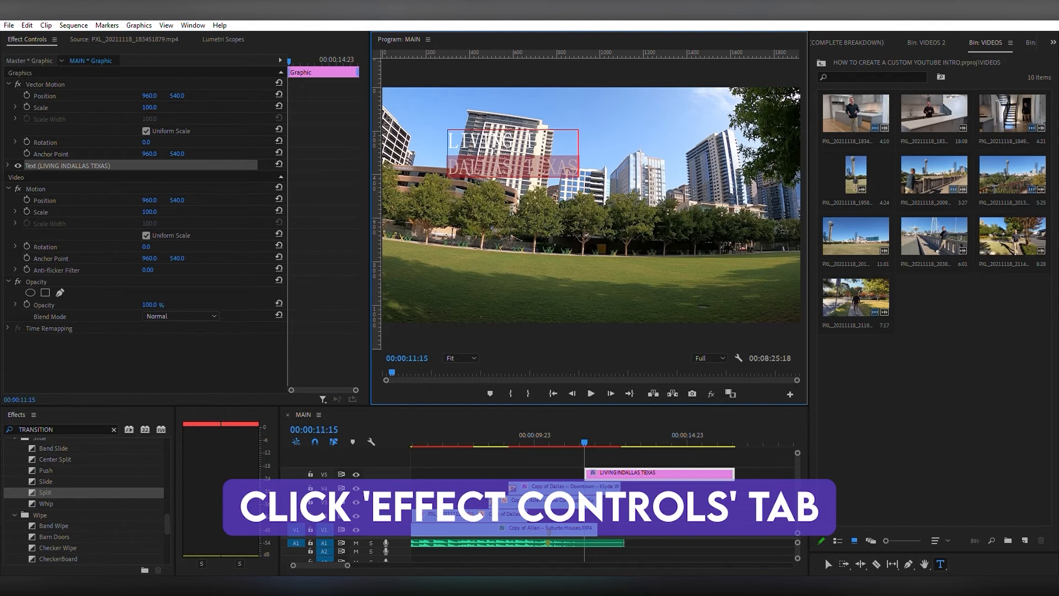
left_click_drag(449, 141, 544, 131)
key("ctrl+a")
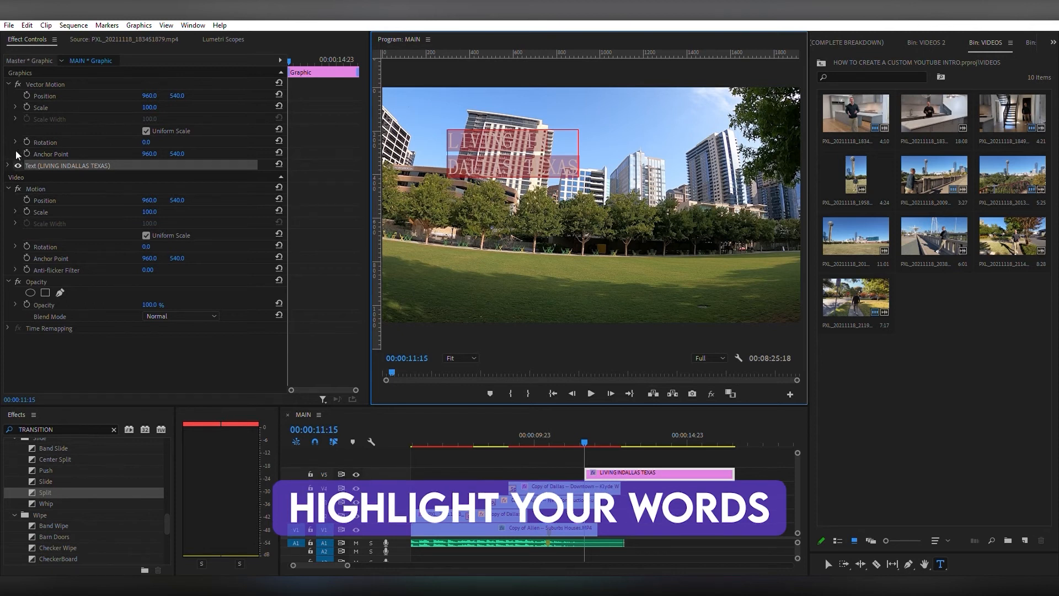
left_click(8, 165)
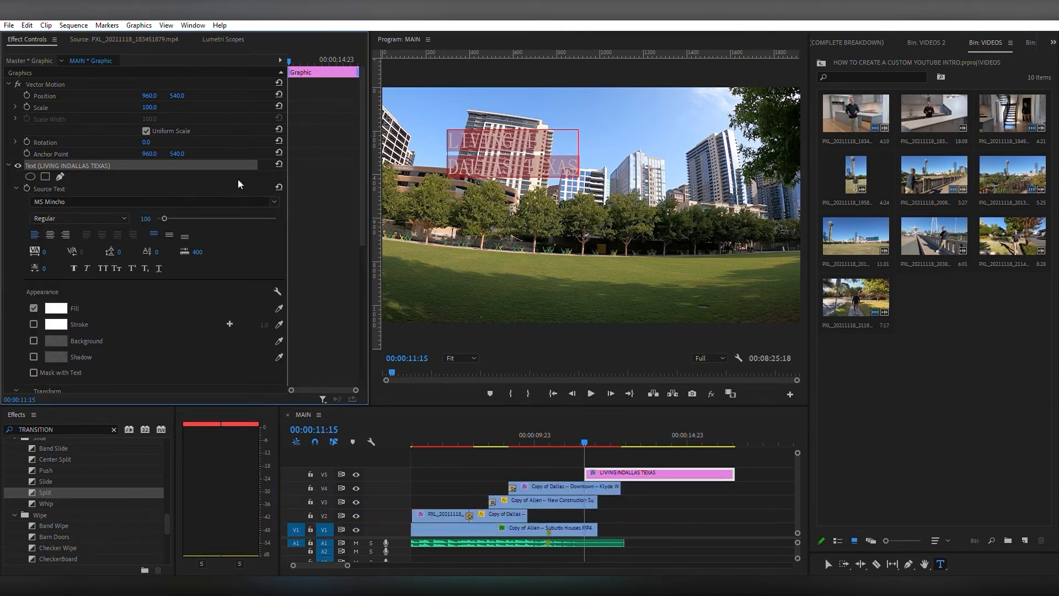
key("ctrl+shift+c")
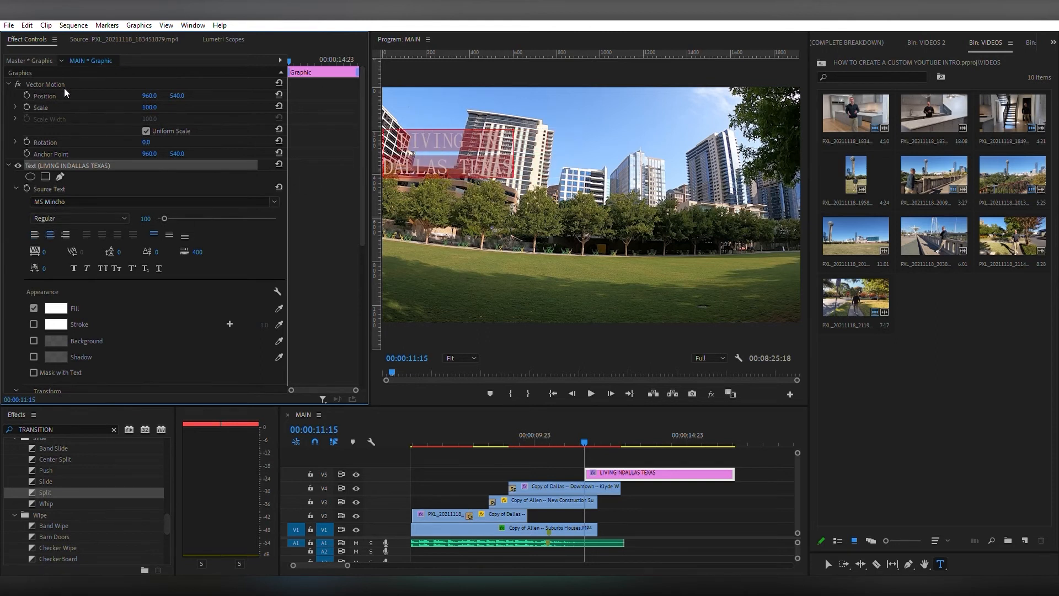
left_click(79, 84)
left_click_drag(480, 162, 620, 218)
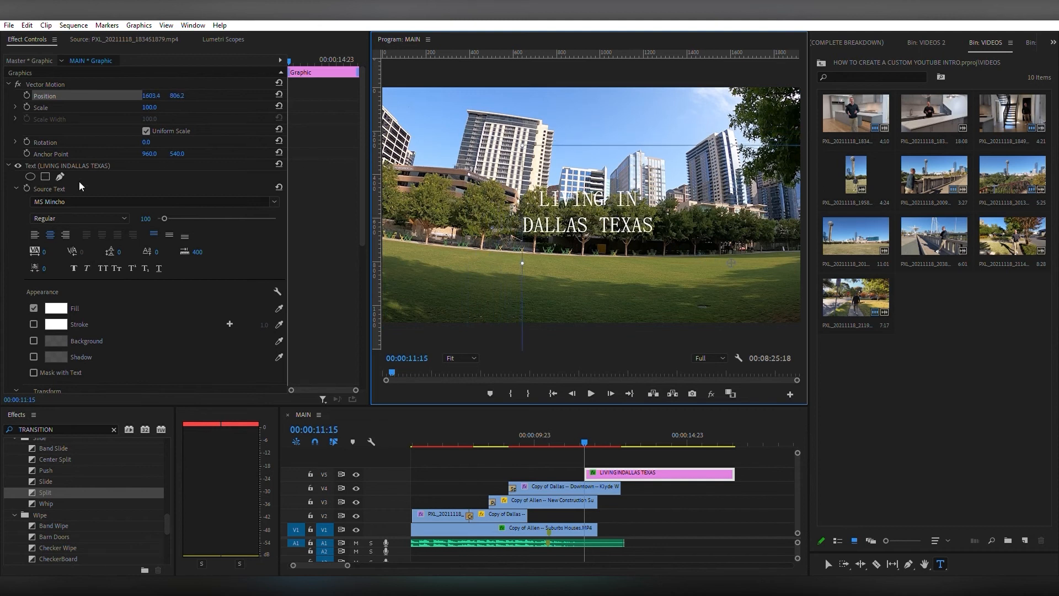
Format the title in Open Sauce Sans Black Italic at size 223 and move it slightly up to position about 1608.4, 753.0.
left_click(80, 202)
type("OPEN")
key("Return")
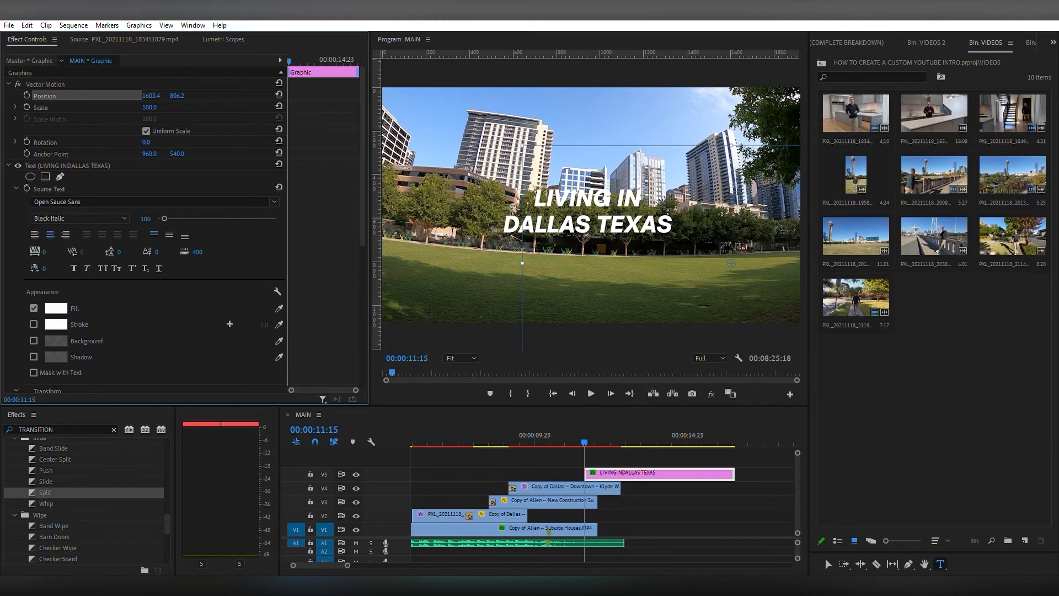
left_click_drag(151, 211, 219, 211)
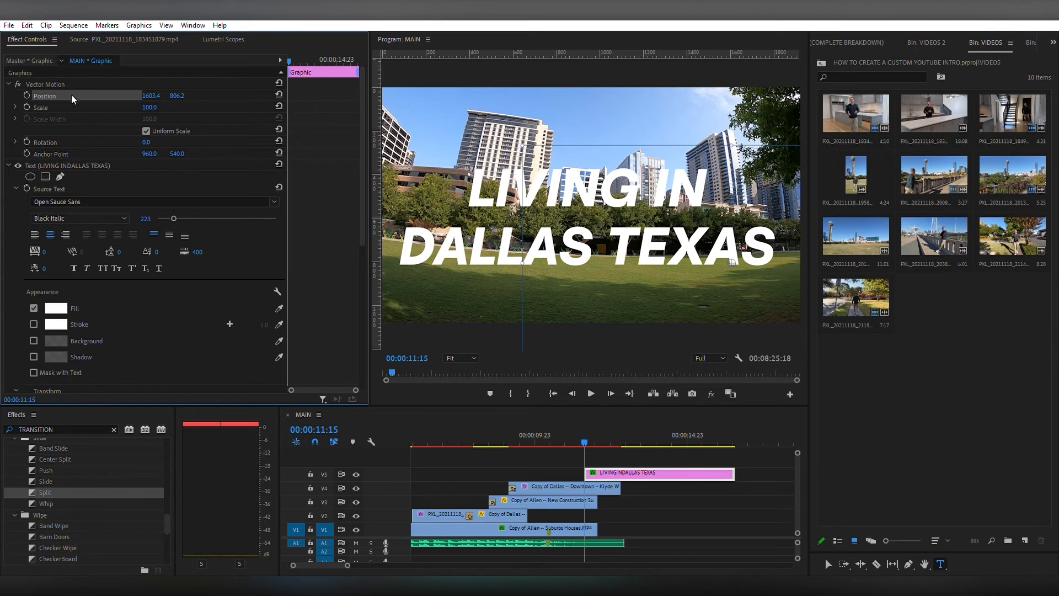
left_click_drag(545, 243, 550, 236)
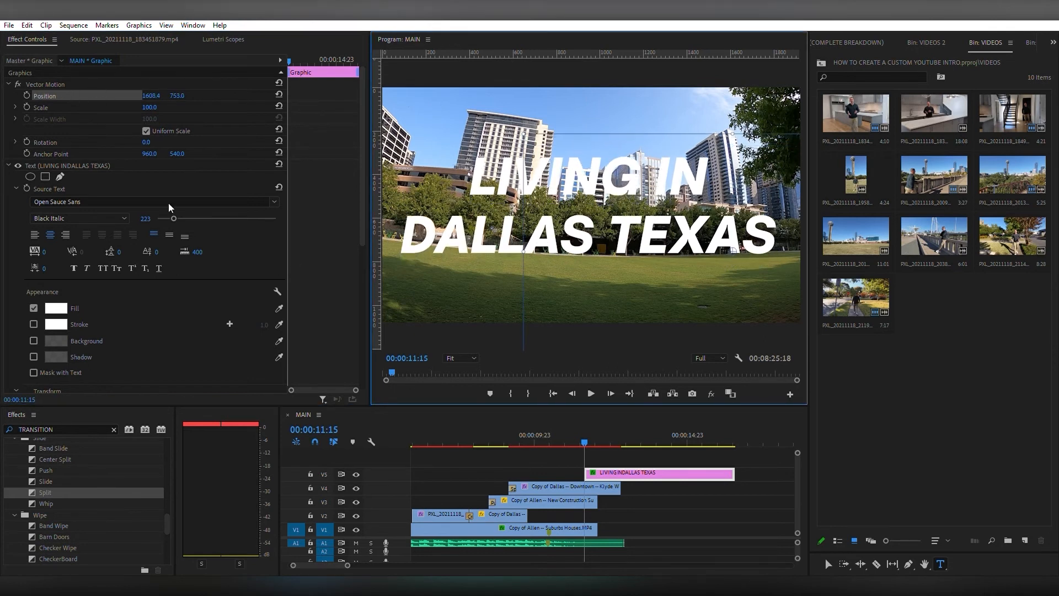
Change the title's fill color to pure blue.
scroll(323, 268, "down", 2)
scroll(323, 268, "down", 2)
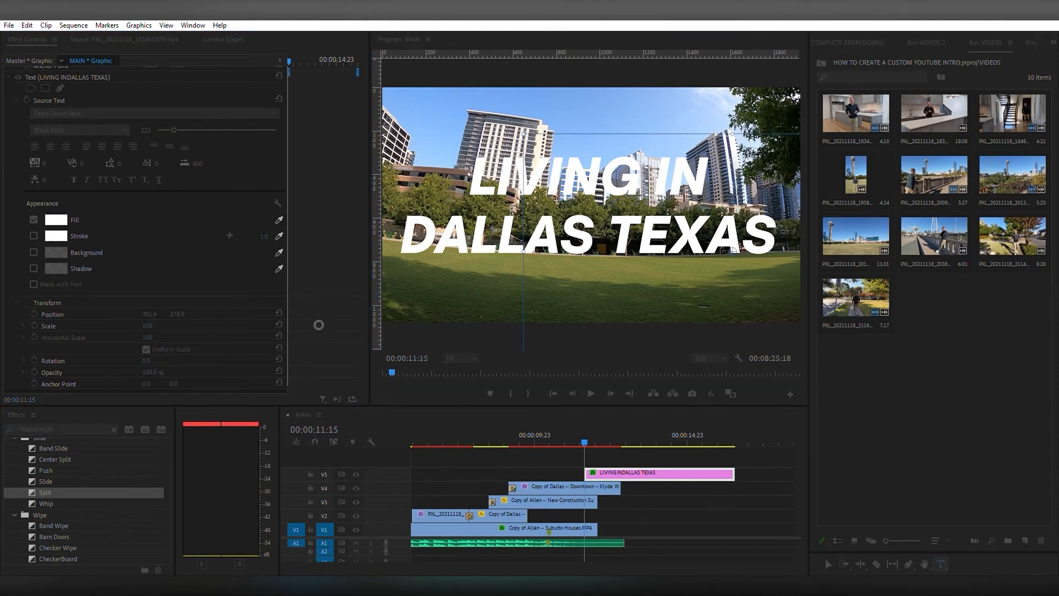
key("Return")
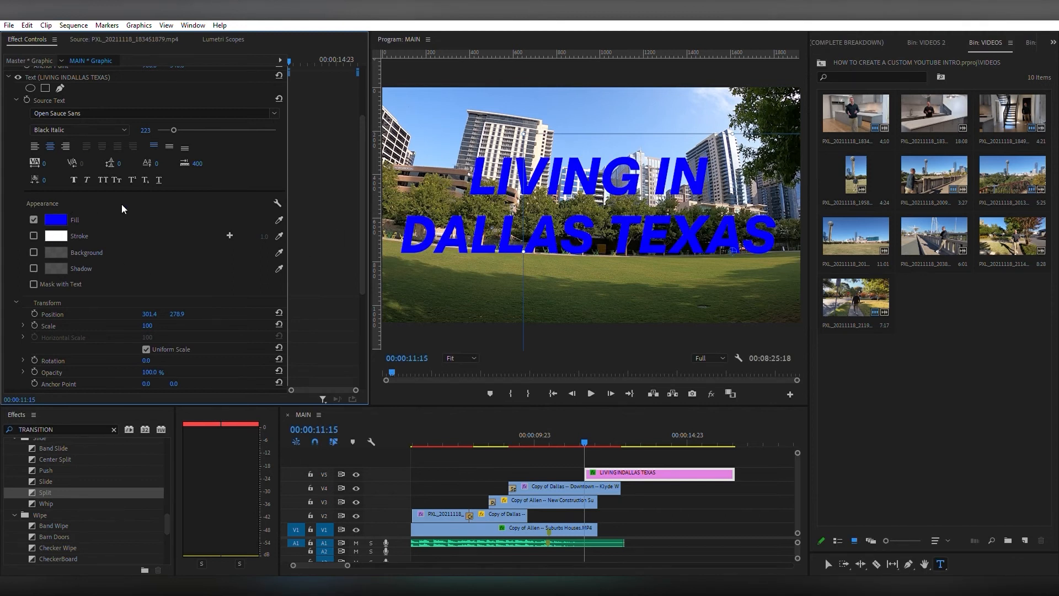
Give the title a white shadow with 100% opacity and slightly increase the shadow's distance.
left_click(34, 268)
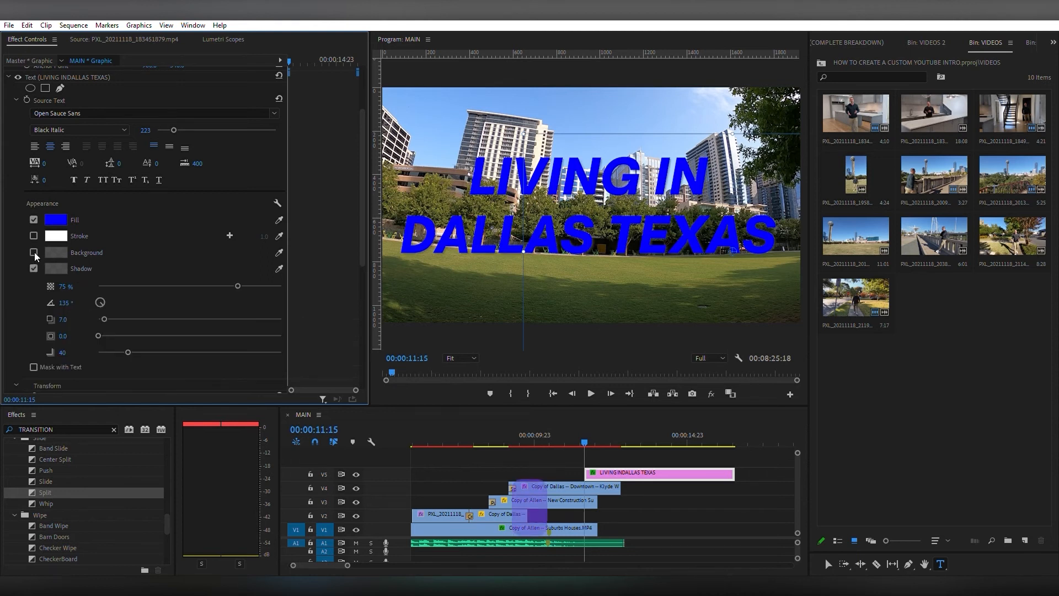
left_click(55, 255)
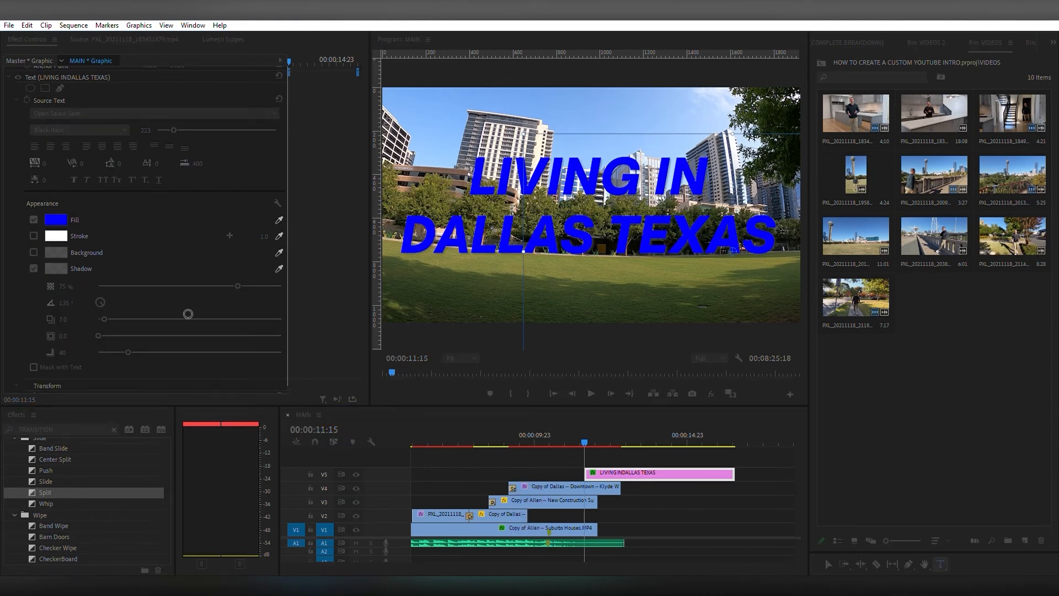
key("Return")
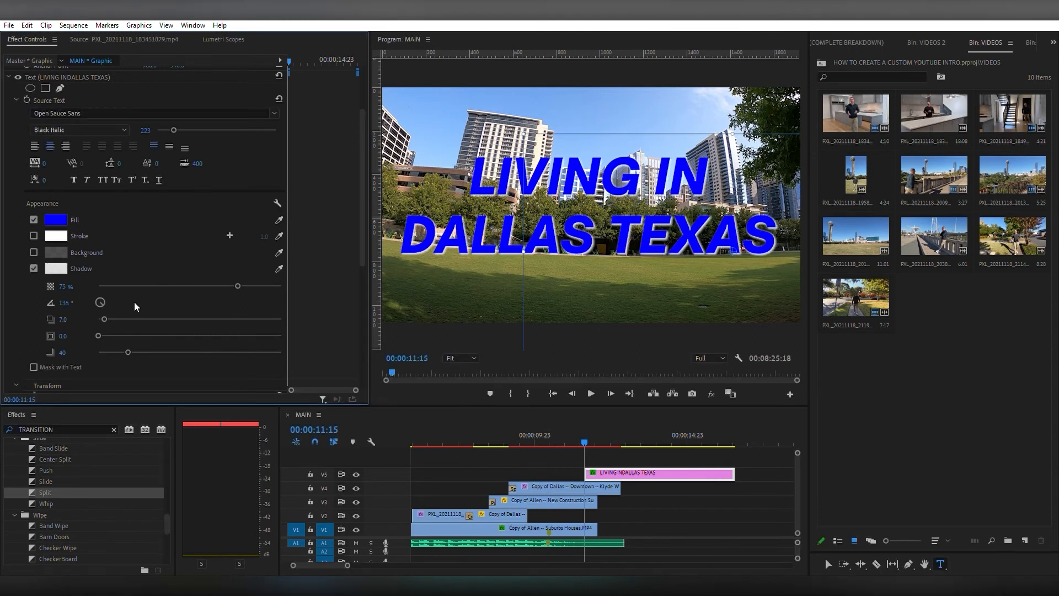
left_click_drag(242, 273, 346, 288)
scroll(361, 253, "down", 3)
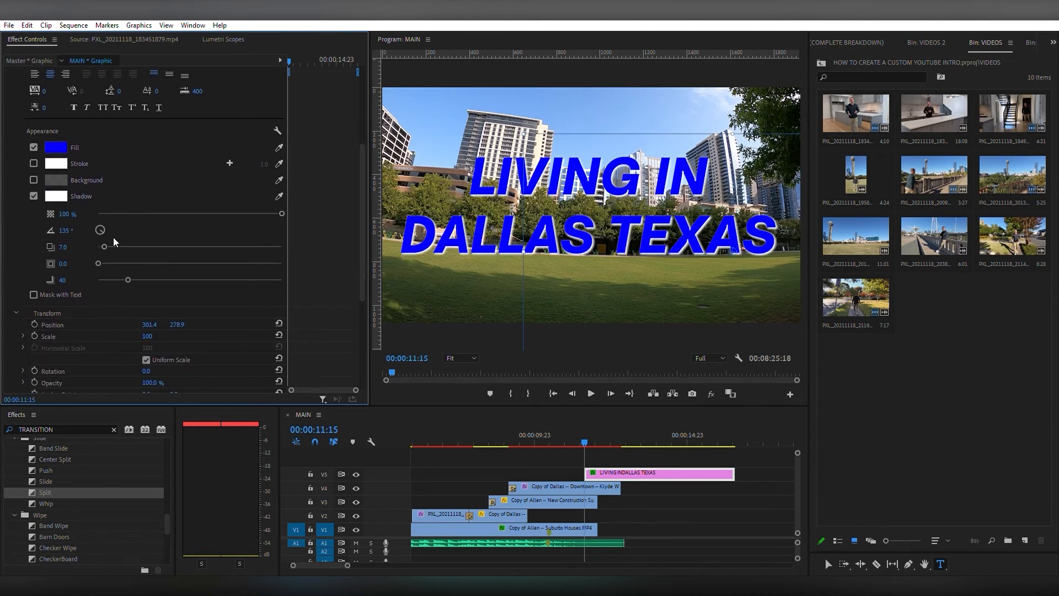
left_click_drag(106, 235, 105, 238)
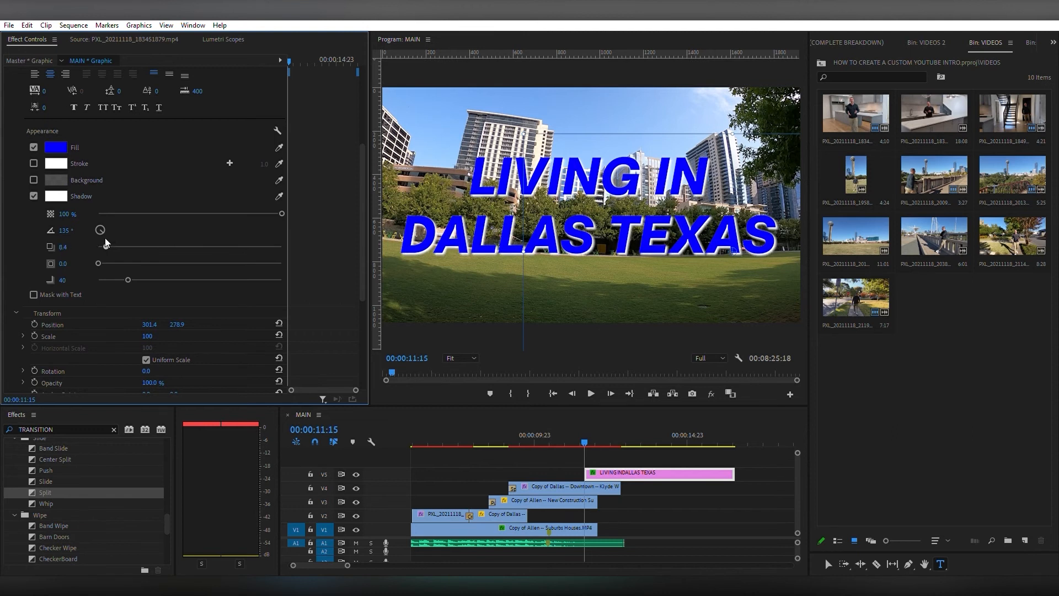
Move the title clip on V5 earlier to start at the music marker at 00:00:10:11, and place the playhead there.
left_click(556, 451)
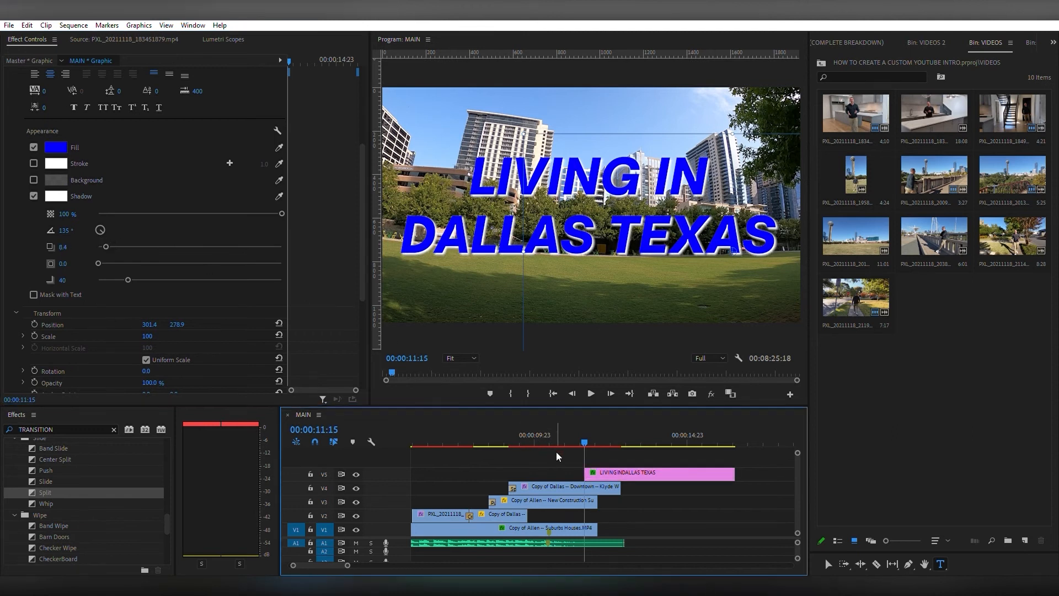
left_click(605, 469)
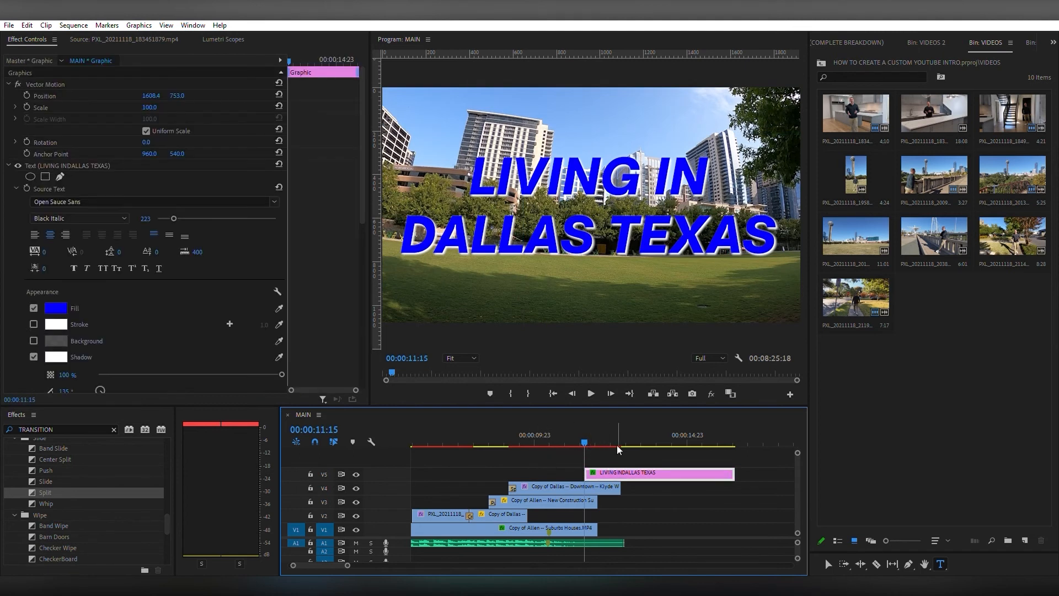
left_click_drag(607, 469, 572, 461)
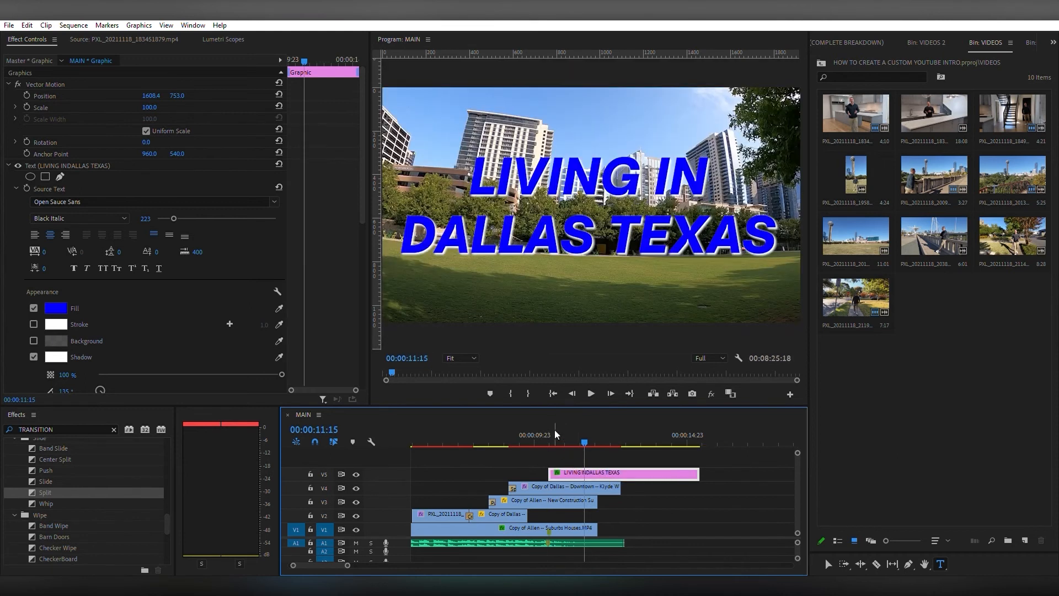
left_click(550, 430)
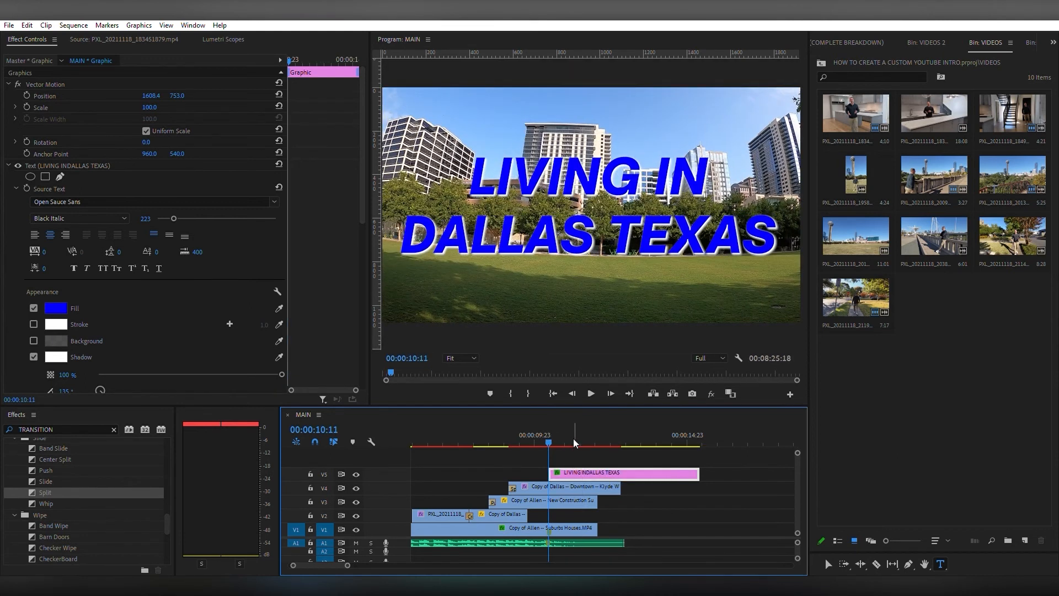
left_click(571, 442)
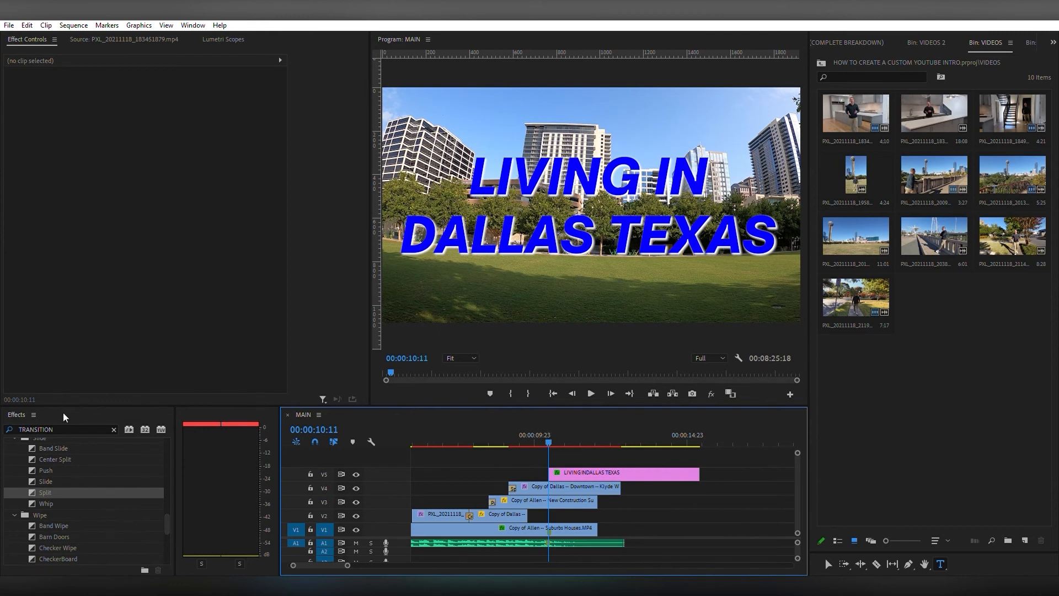
Apply the Cross Zoom transition to the start of the title clip and shift the clip earlier so the transition ends at 00:00:10:11.
scroll(118, 485, "down", 6)
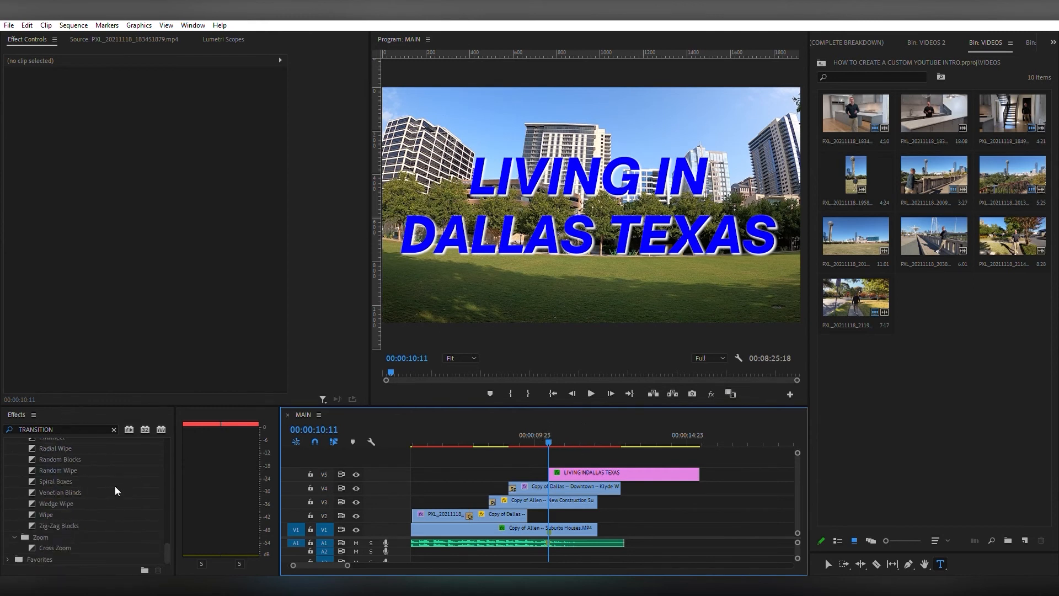
left_click(58, 547)
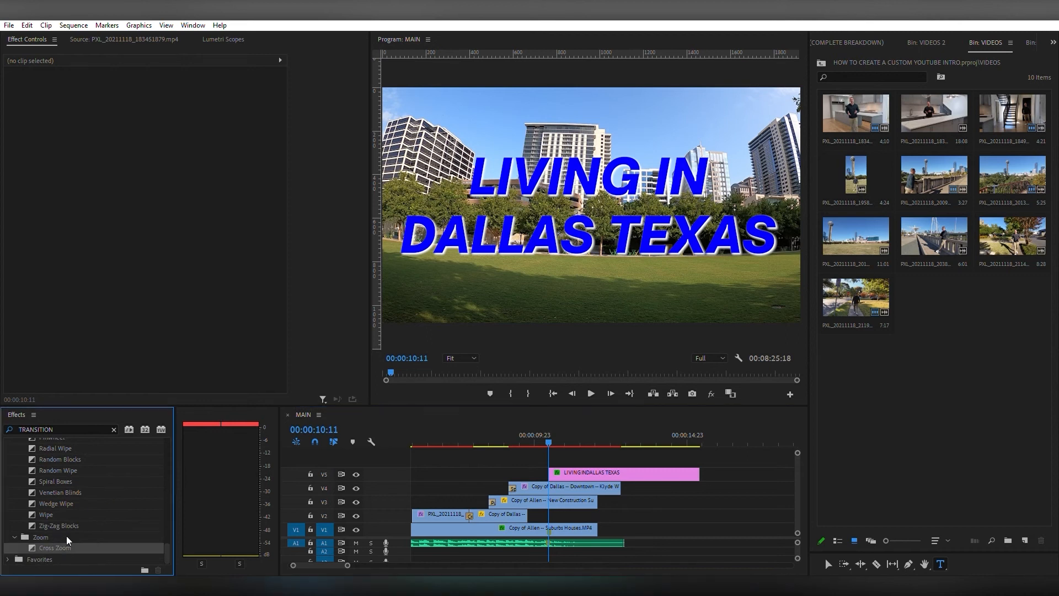
left_click_drag(542, 462, 488, 465)
scroll(524, 443, "down", 3)
scroll(478, 455, "up", 1)
left_click_drag(489, 468, 488, 468)
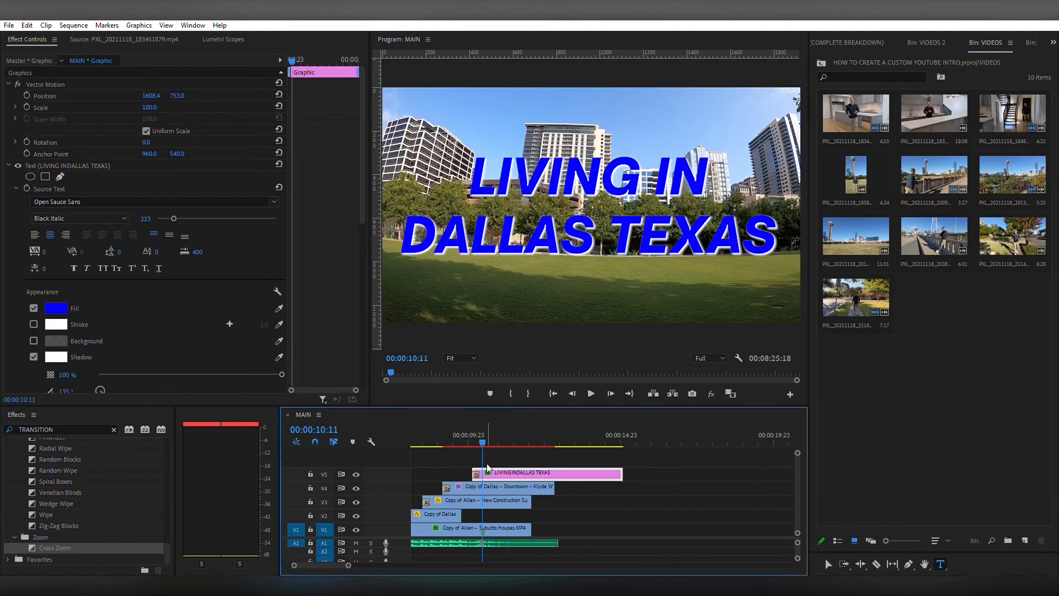
Move the playhead back to 00:00:10:10 and shift the title clip on V5 one frame later.
left_click_drag(351, 559, 330, 555)
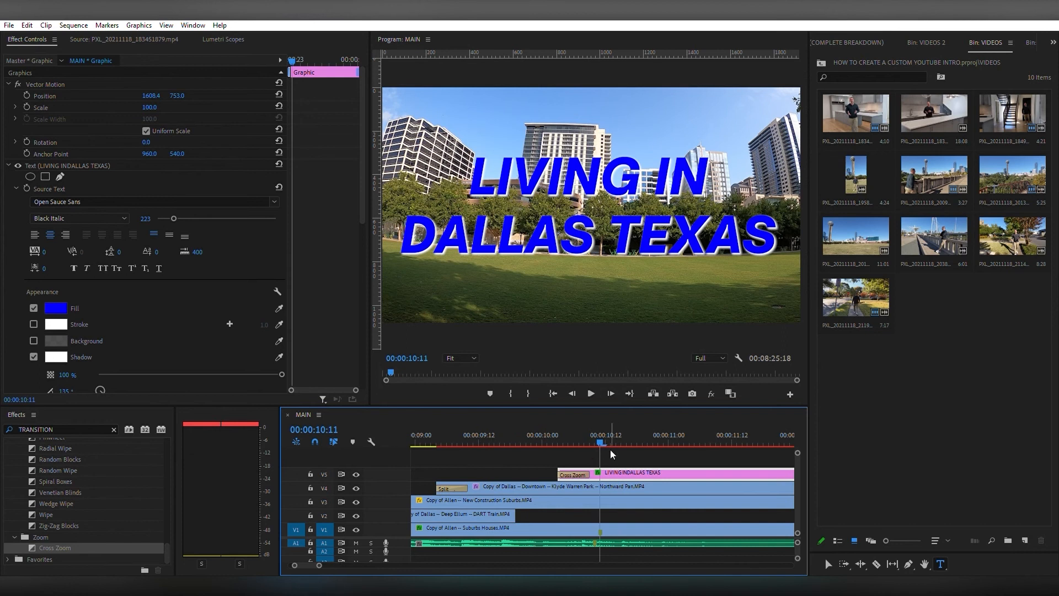
left_click_drag(593, 430, 597, 432)
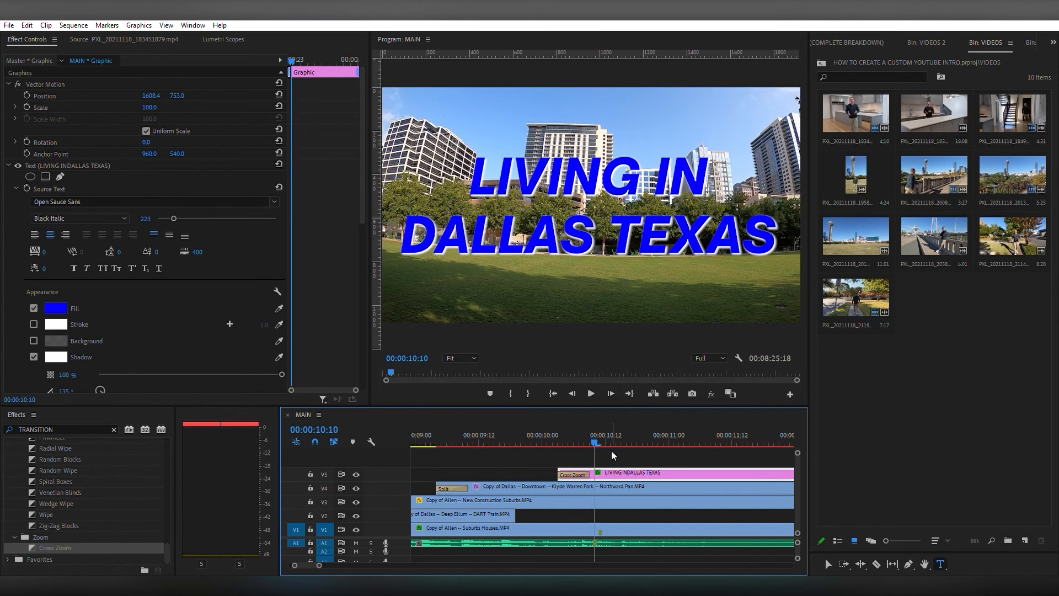
left_click_drag(617, 469, 622, 468)
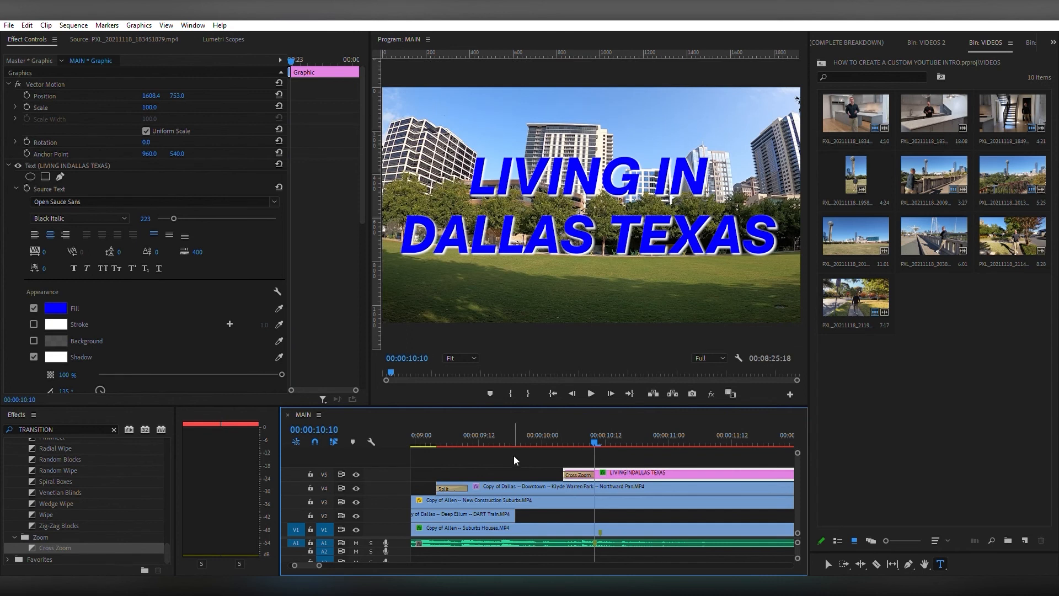
Shorten the end of the title clip on V5 to line up with the end of the downtown clip on V4.
key("backslash")
left_click_drag(600, 474, 603, 474)
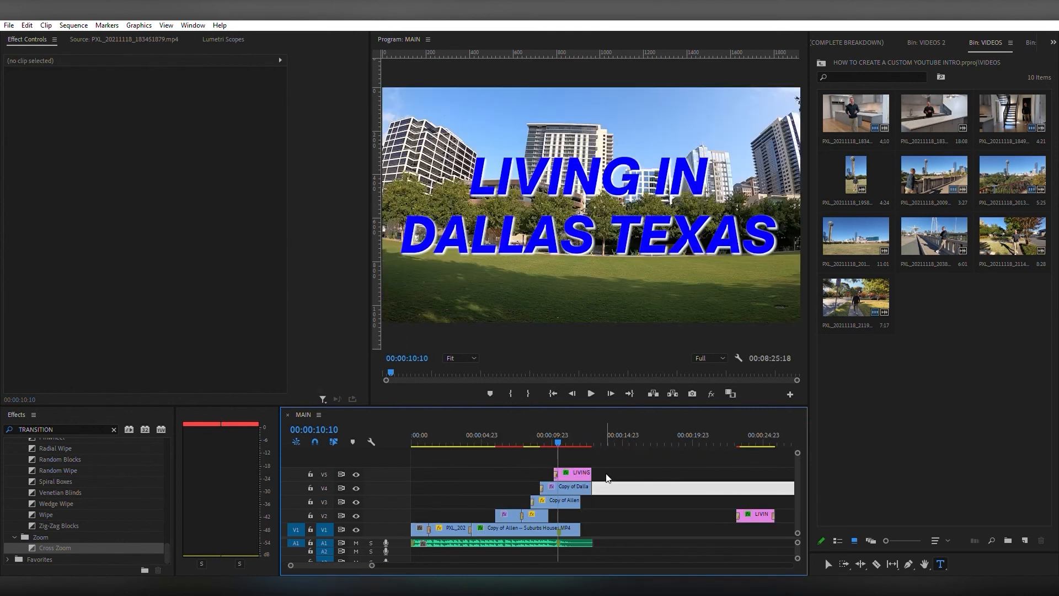
key("Down")
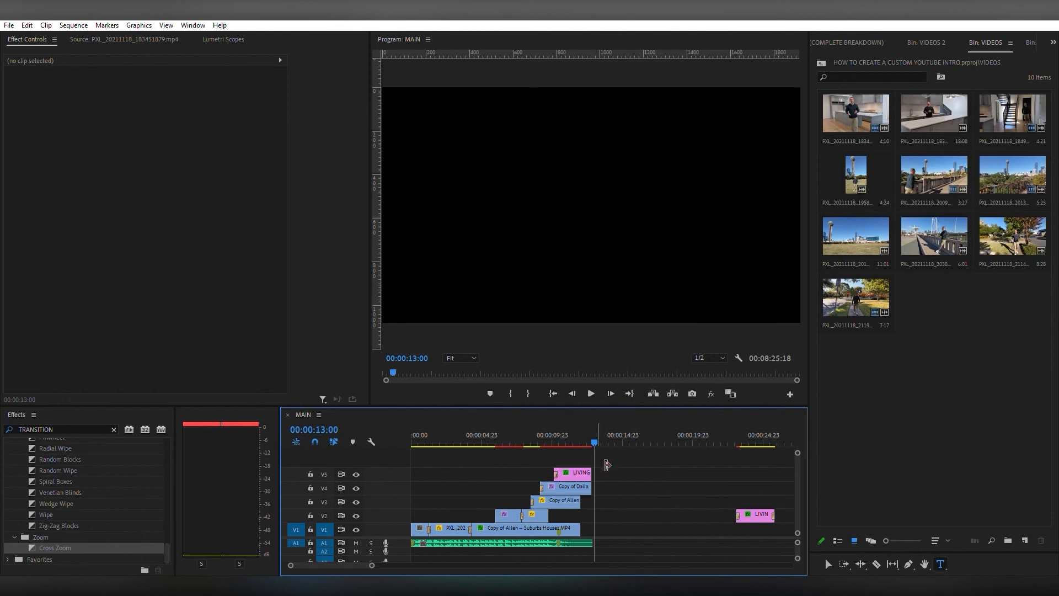
Return the playhead to 00:00:00:00 and play the intro through to the title to check its timing with the music.
left_click(548, 426)
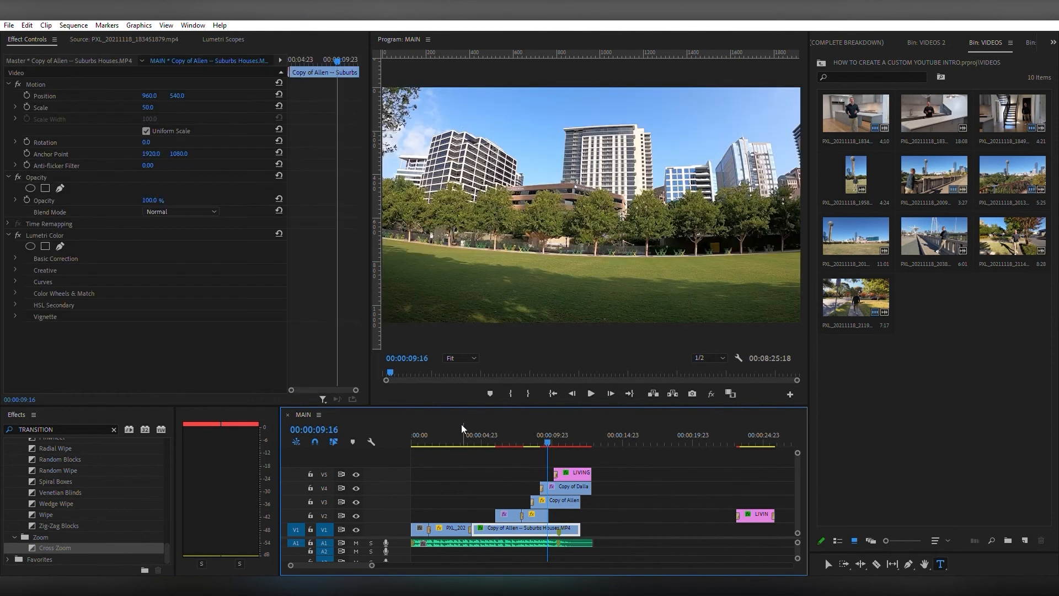
left_click_drag(424, 426, 418, 426)
left_click(648, 472)
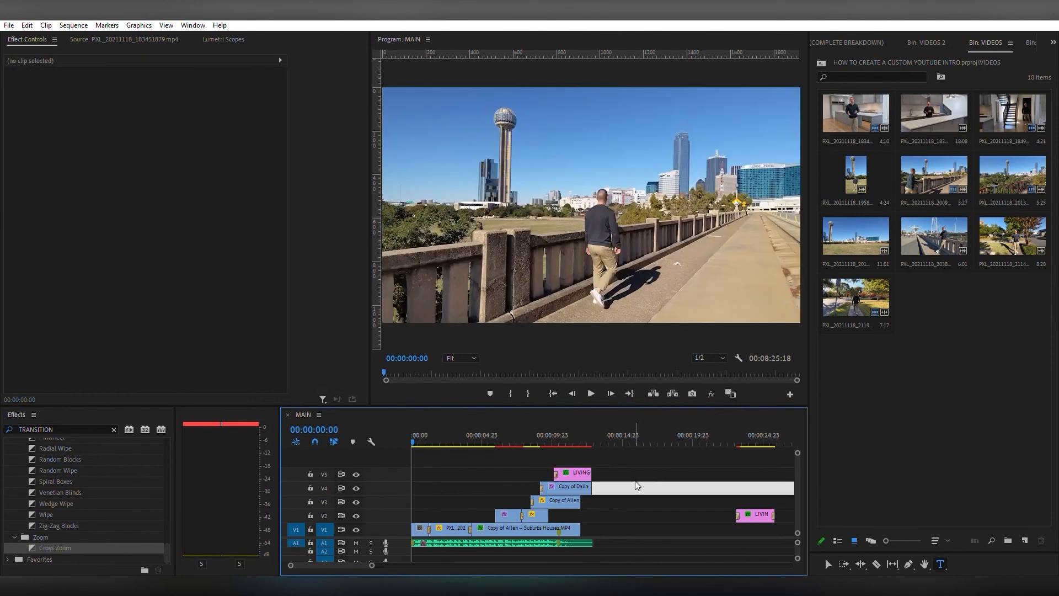
key("space")
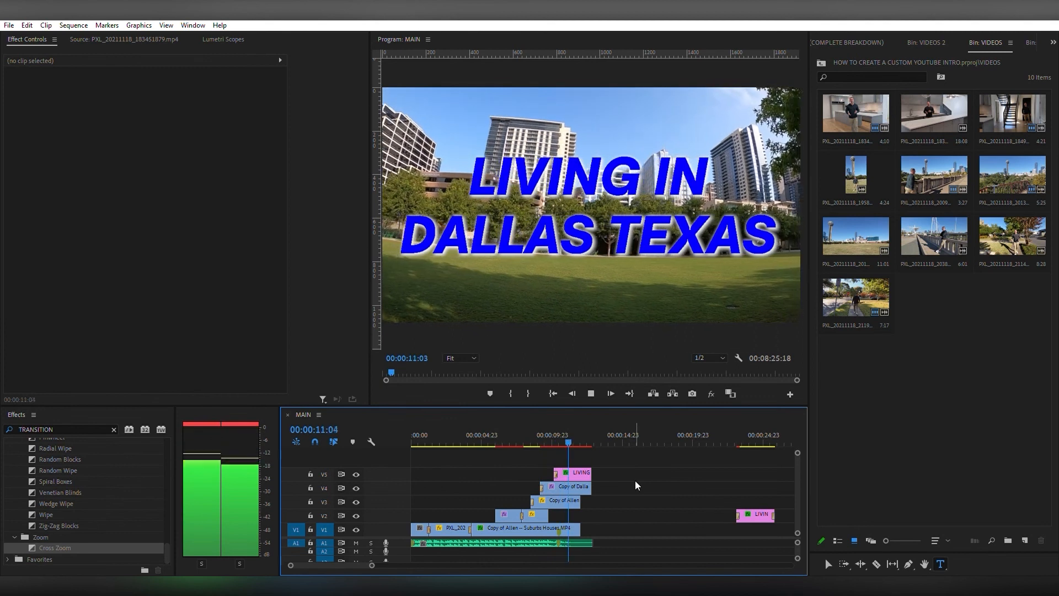
key("space")
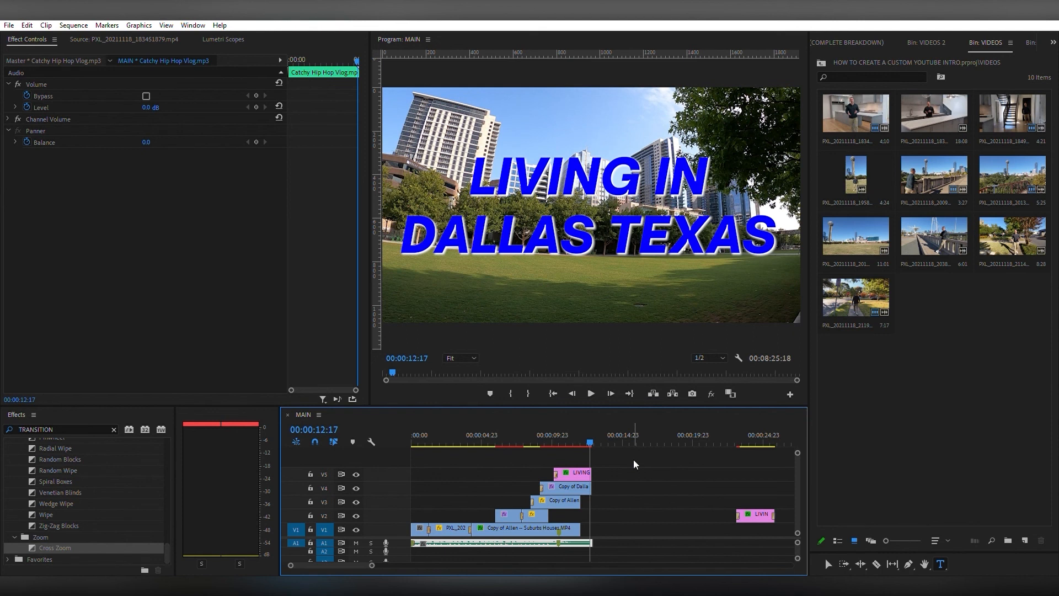
Review the intro's sections by moving the playhead from near the start through 00:00:07:05 to 00:00:11:02.
left_click_drag(488, 438, 417, 438)
left_click(457, 468)
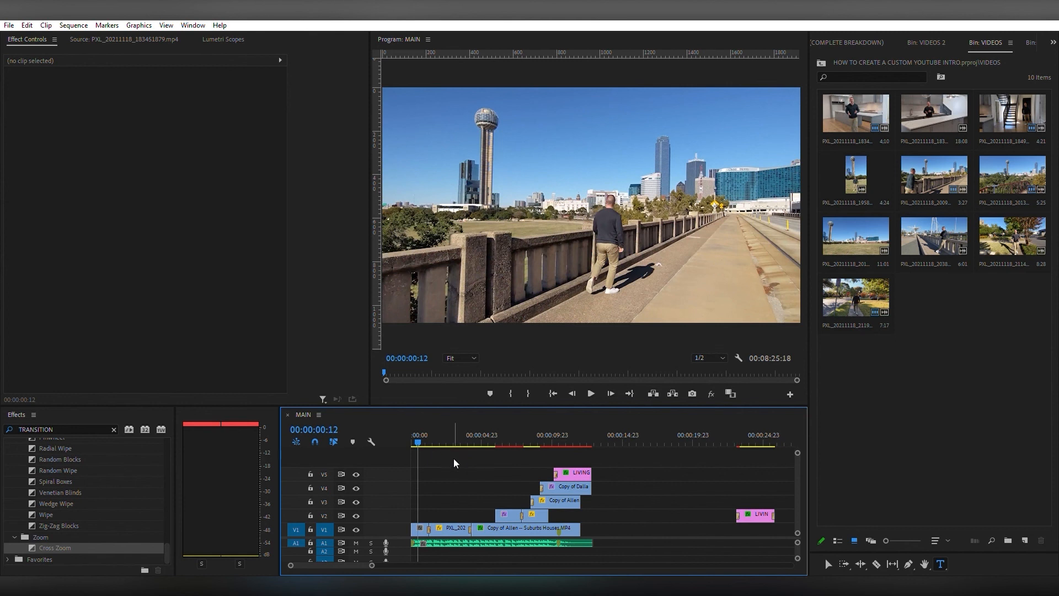
left_click(512, 437)
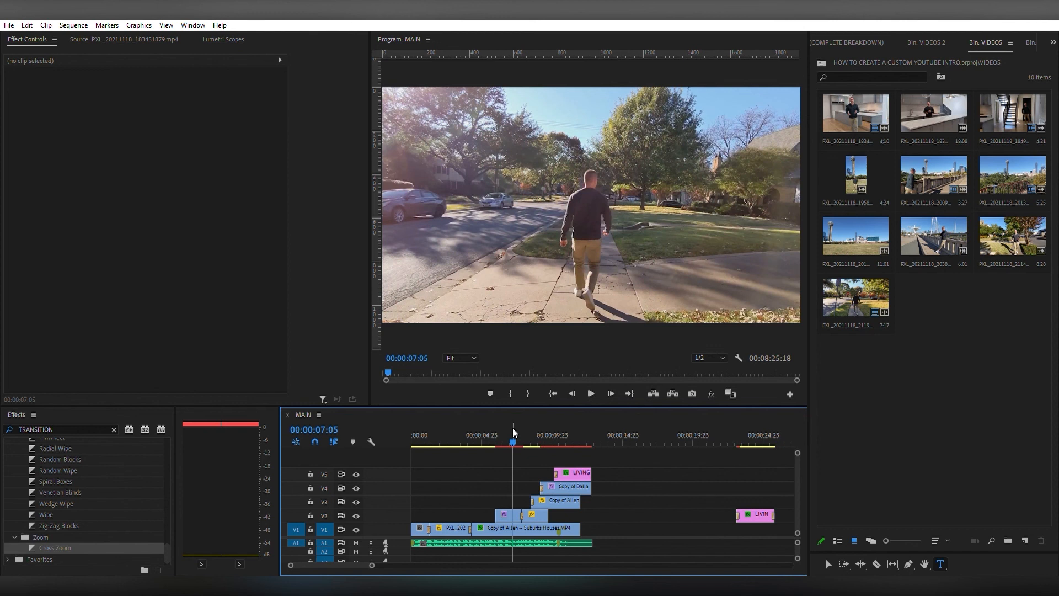
left_click(548, 422)
left_click(568, 422)
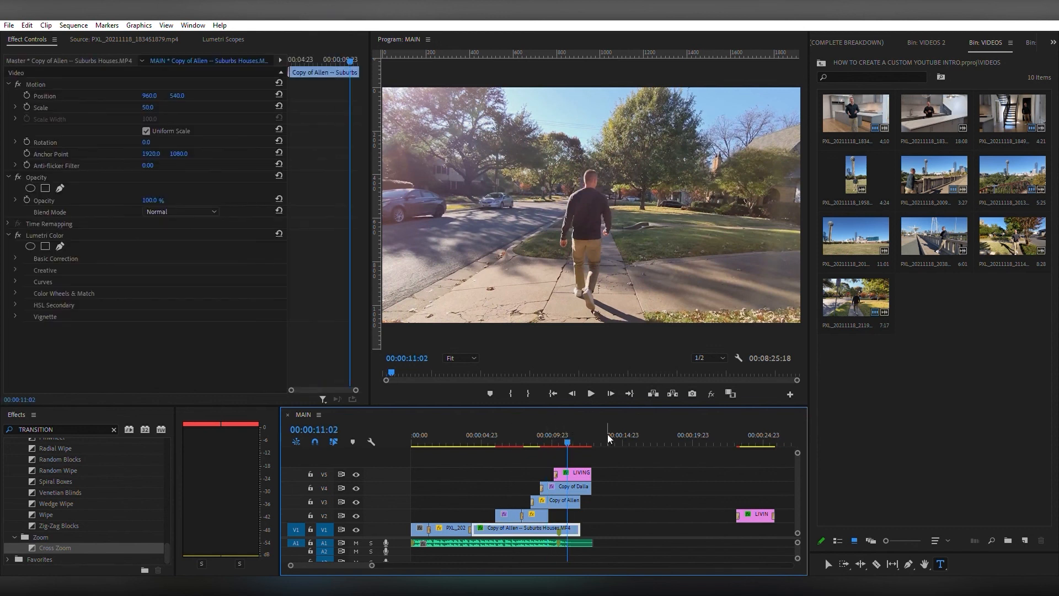